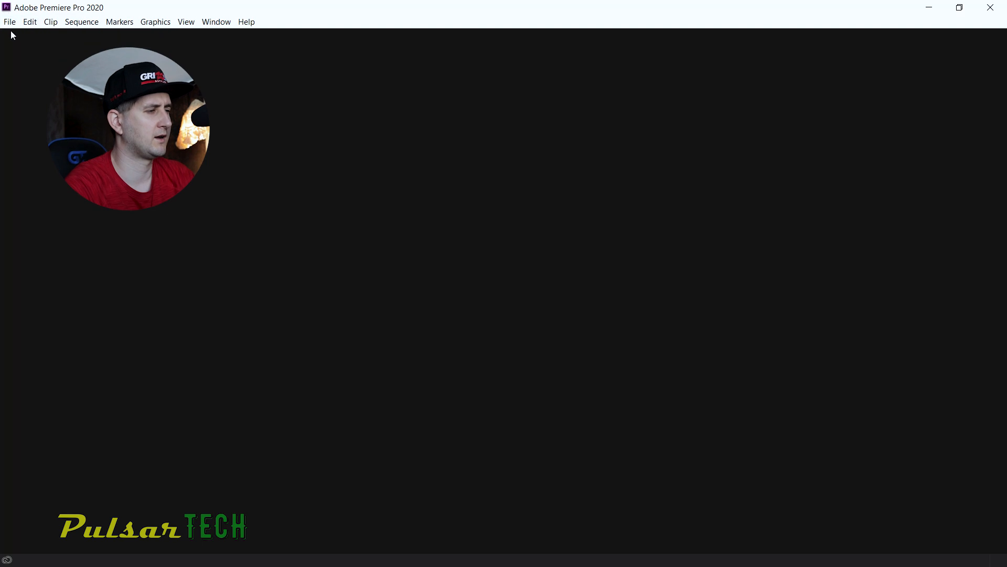
Start a new project and create a folder named HOW TO ADD CAPTIONS IN PREMIERE PRO inside _PREMIERE PRO for its location
{"action": "left_click", "coordinate": [10, 23]}
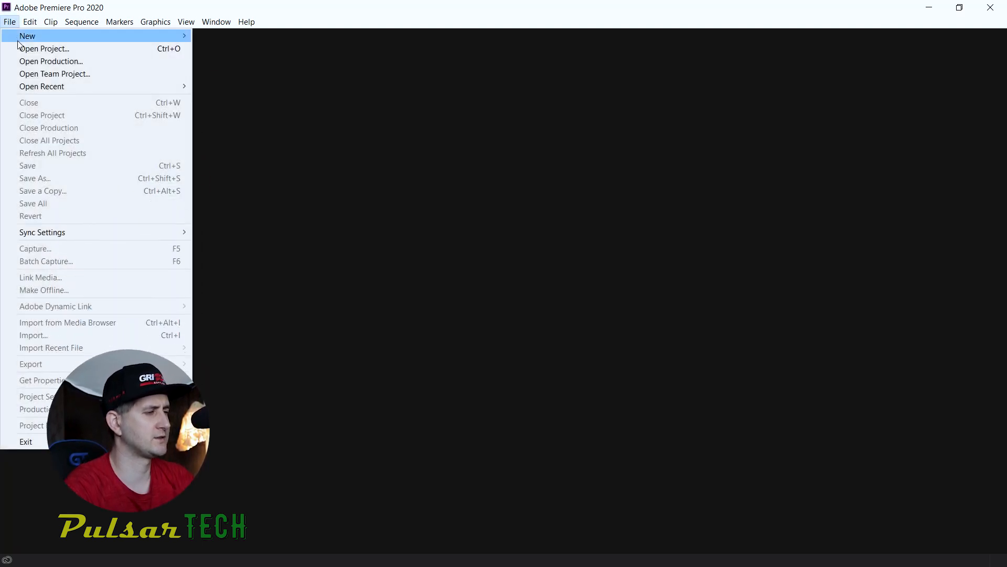
{"action": "mouse_move", "coordinate": [165, 37]}
{"action": "left_click", "coordinate": [231, 36]}
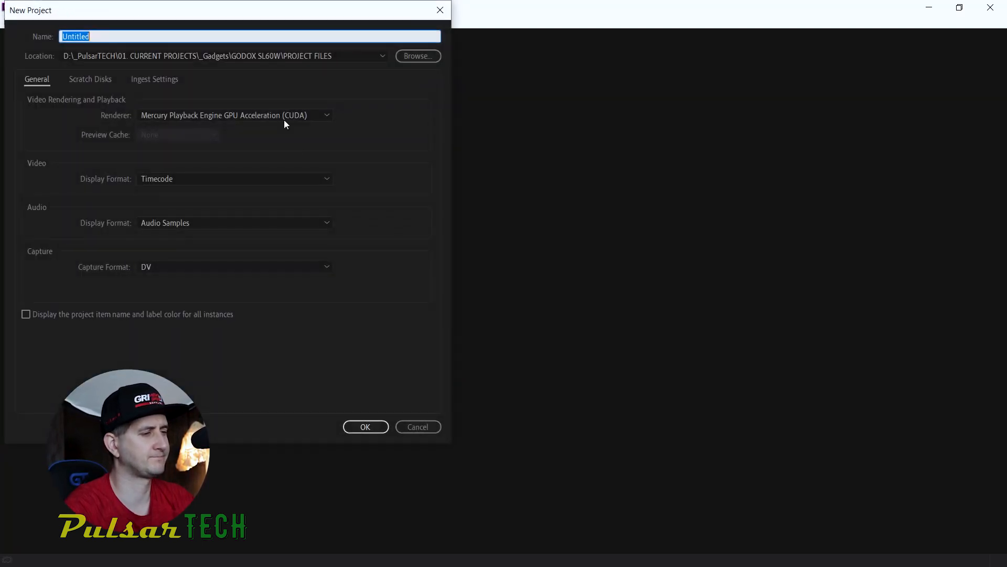
{"action": "left_click", "coordinate": [418, 56]}
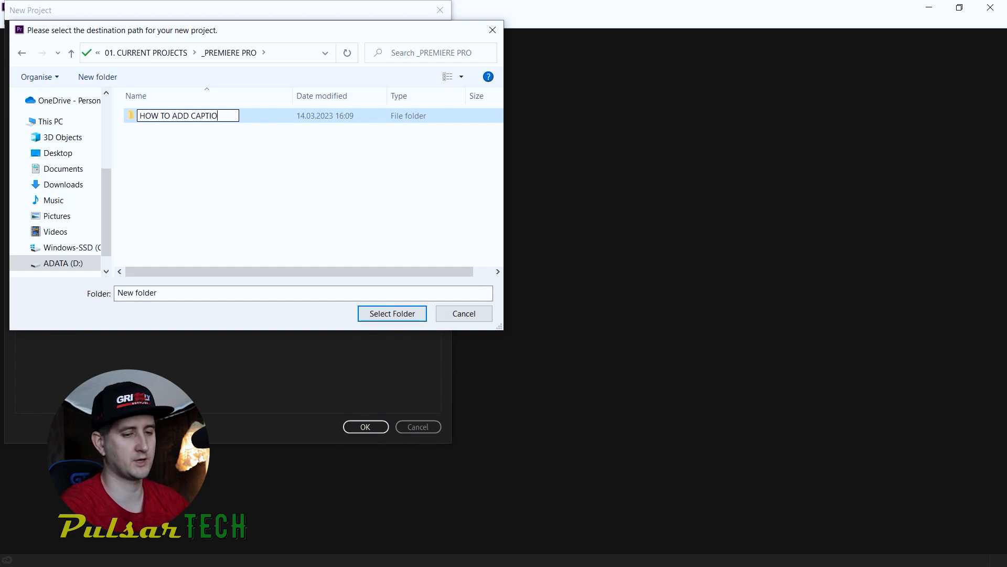
{"action": "key", "text": "Return"}
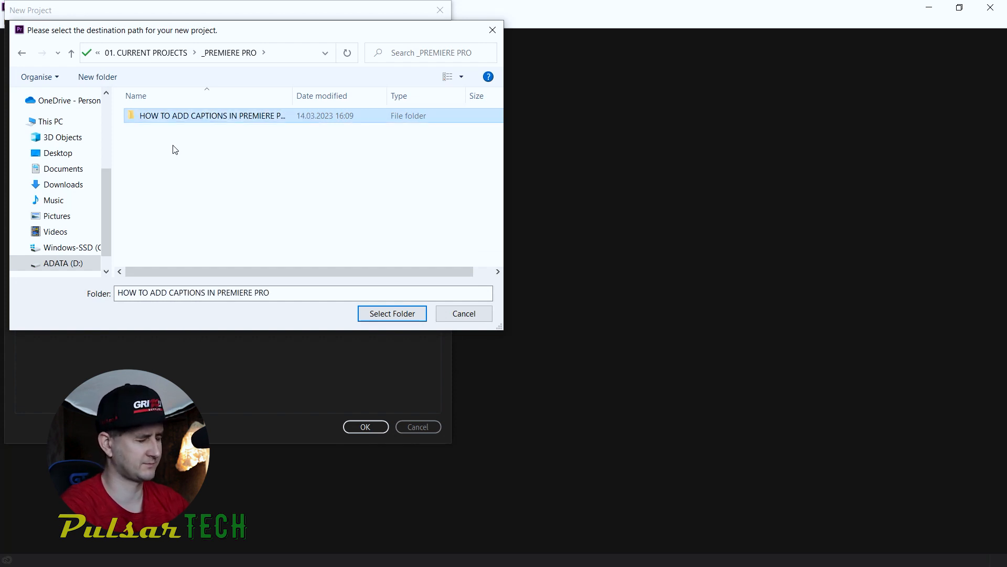
{"action": "key", "text": "Return"}
Create a PROJECT FILES subfolder and choose it as the new project's location
{"action": "left_click", "coordinate": [94, 79]}
{"action": "type", "text": "PROJECT FILES"}
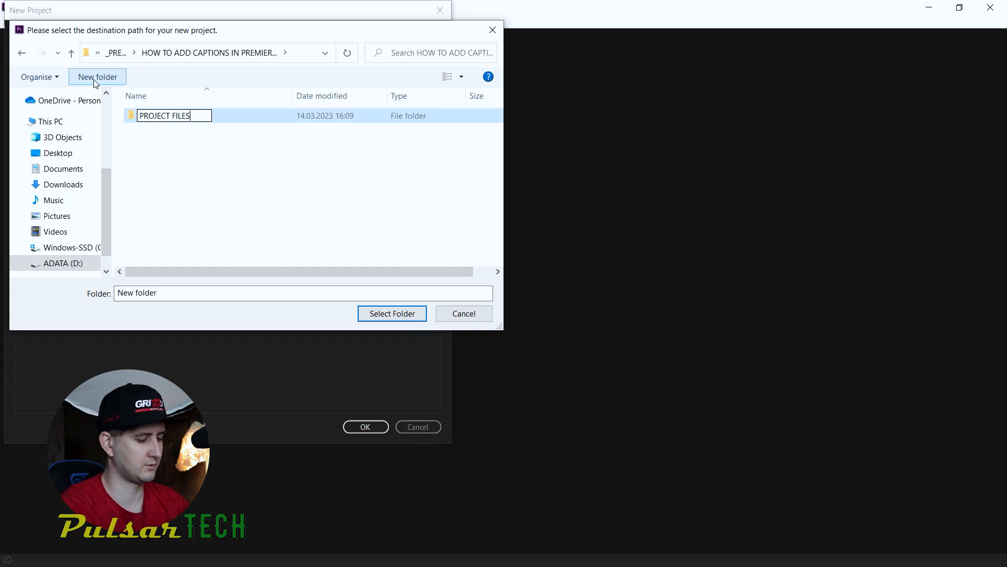
{"action": "key", "text": "Return"}
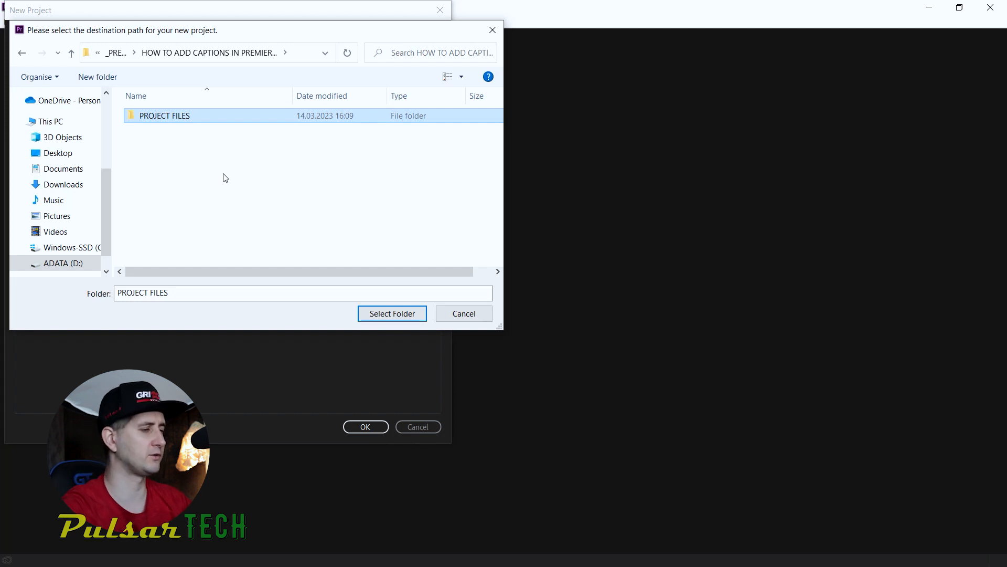
{"action": "double_click", "coordinate": [175, 116]}
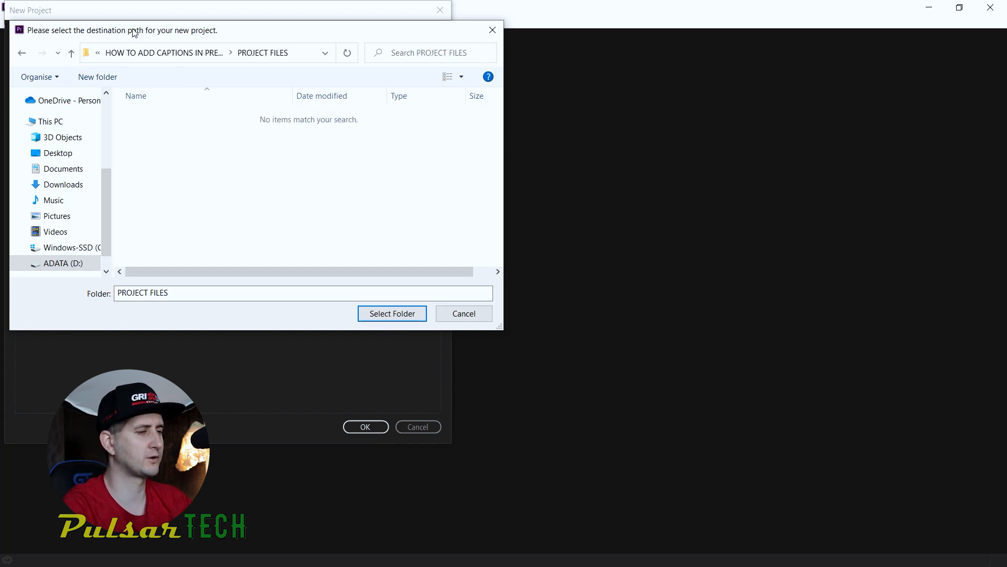
{"action": "left_click", "coordinate": [393, 313]}
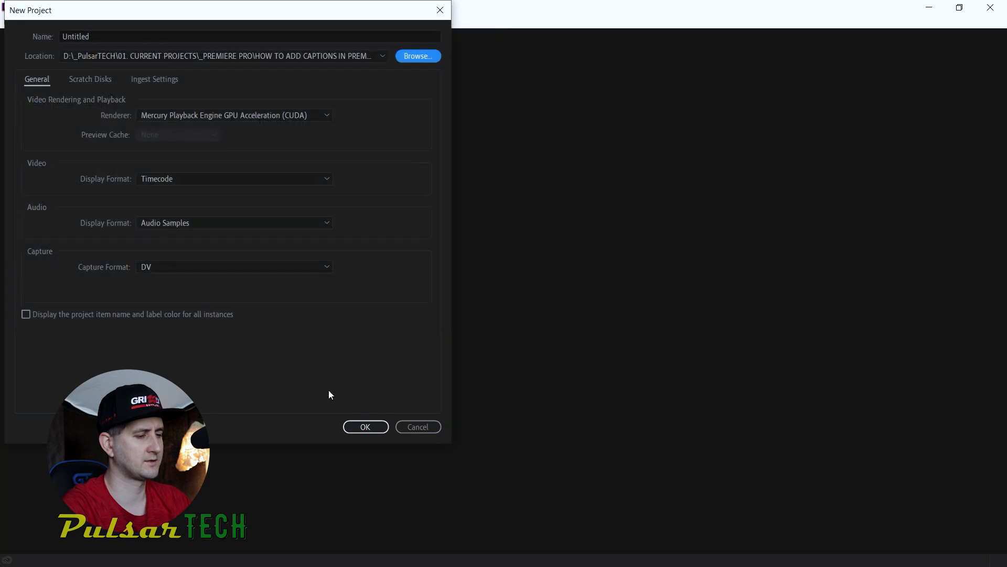
Name the project HOW TO ADD CAPTIONS IN PREMIERE PRO and create it
{"action": "left_click_drag", "start_coordinate": [145, 42], "coordinate": [55, 35]}
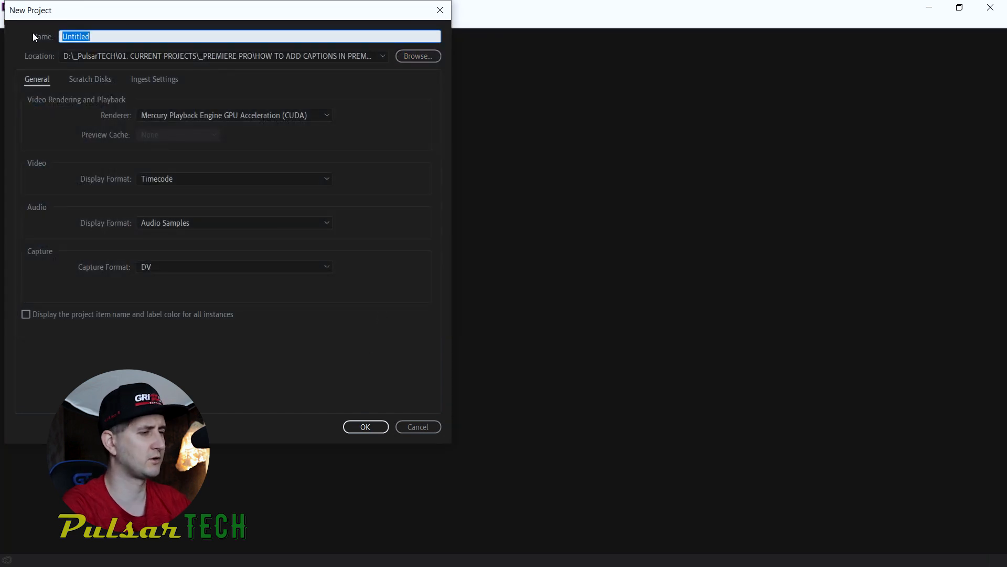
{"action": "type", "text": "HOW TO ADD"}
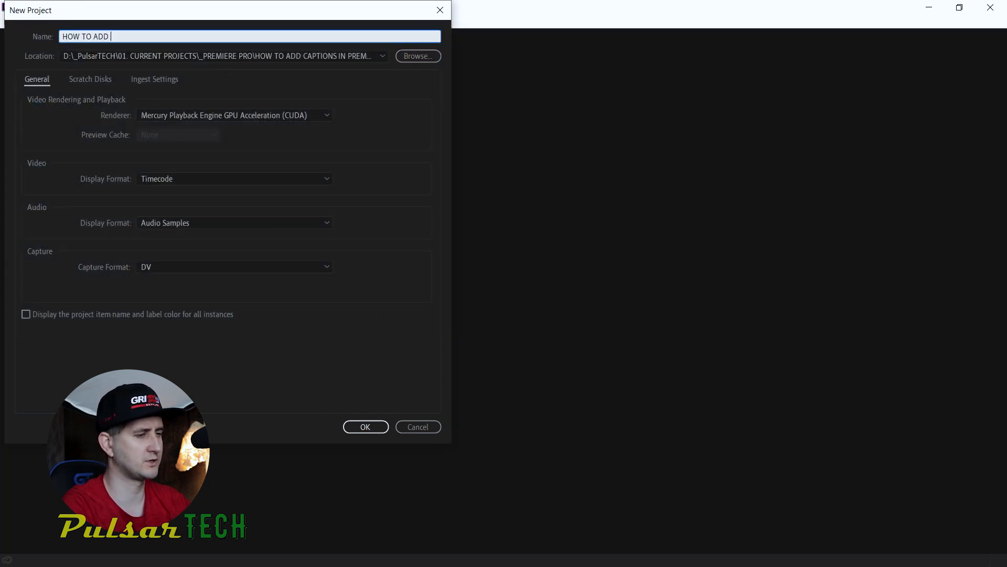
{"action": "type", "text": " CAPTIONS IN PREMIERE PRO"}
{"action": "left_click", "coordinate": [359, 426]}
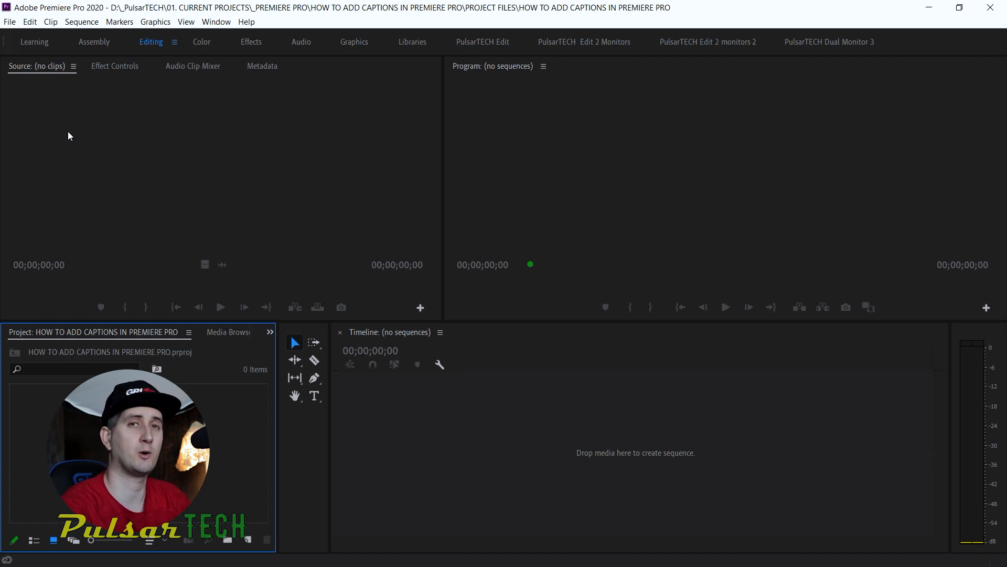
Switch to the PulsarTECH Edit workspace and dock the Project panel in the group with Effect Controls
{"action": "left_click", "coordinate": [216, 22]}
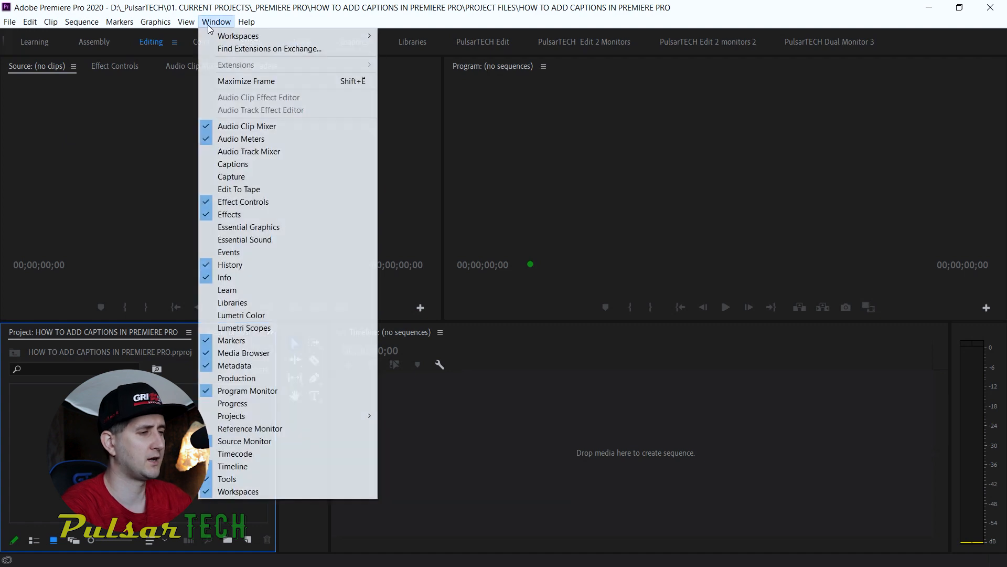
{"action": "mouse_move", "coordinate": [282, 42]}
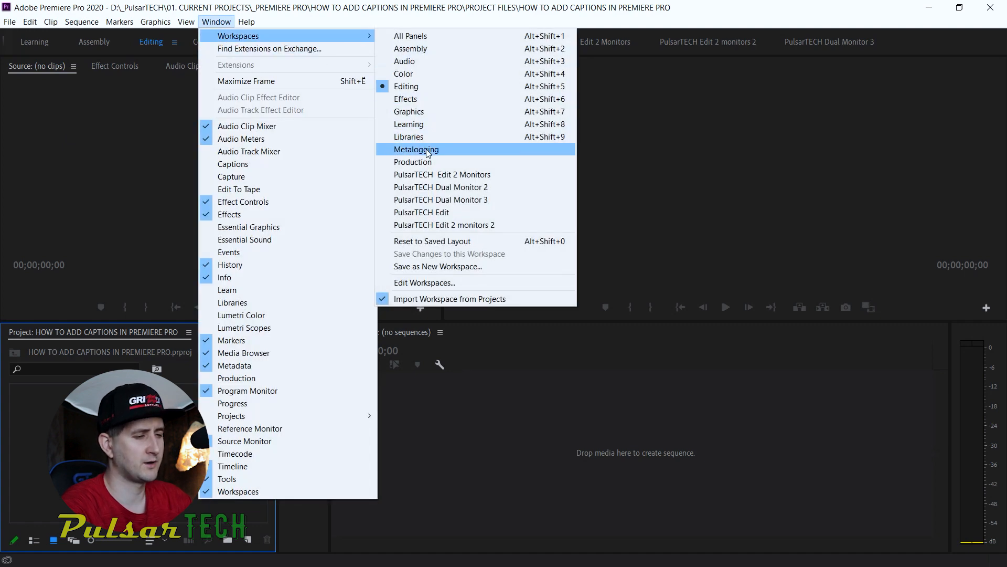
{"action": "left_click", "coordinate": [434, 213]}
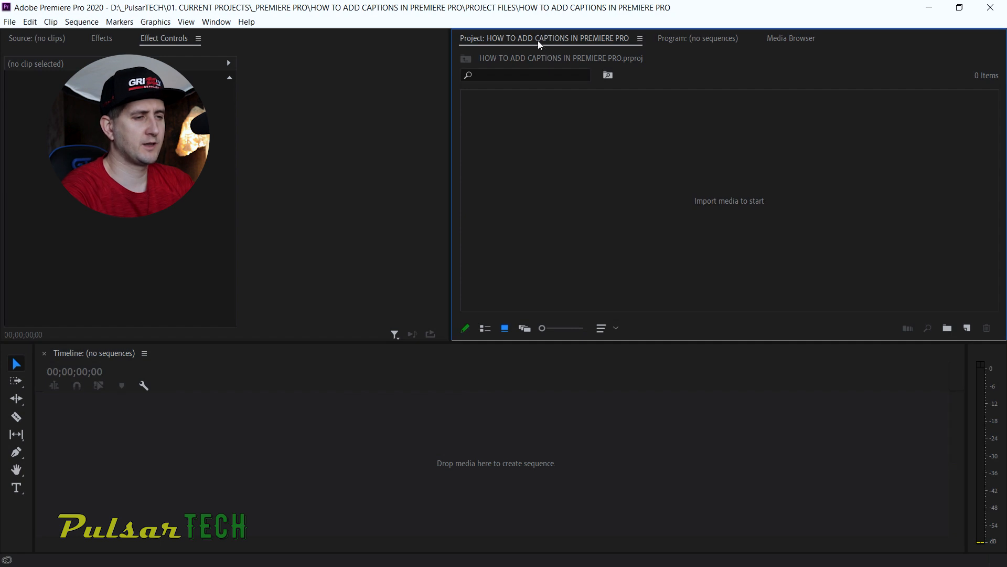
{"action": "left_click_drag", "start_coordinate": [544, 46], "coordinate": [213, 188]}
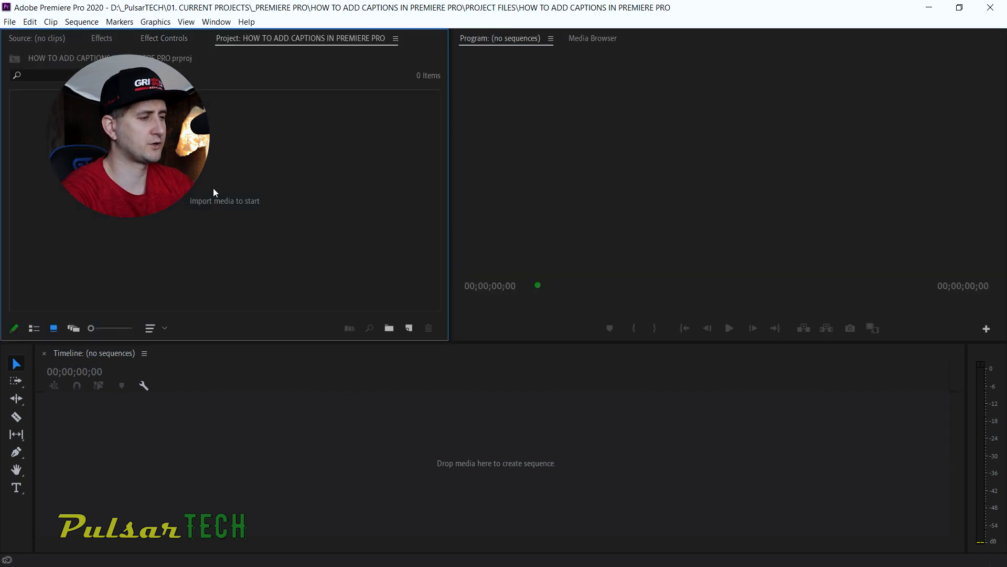
Look through the Program, Media Browser, Source, Effects and Effect Controls panels, ending on the Project panel
{"action": "left_click", "coordinate": [477, 40]}
{"action": "left_click", "coordinate": [590, 38]}
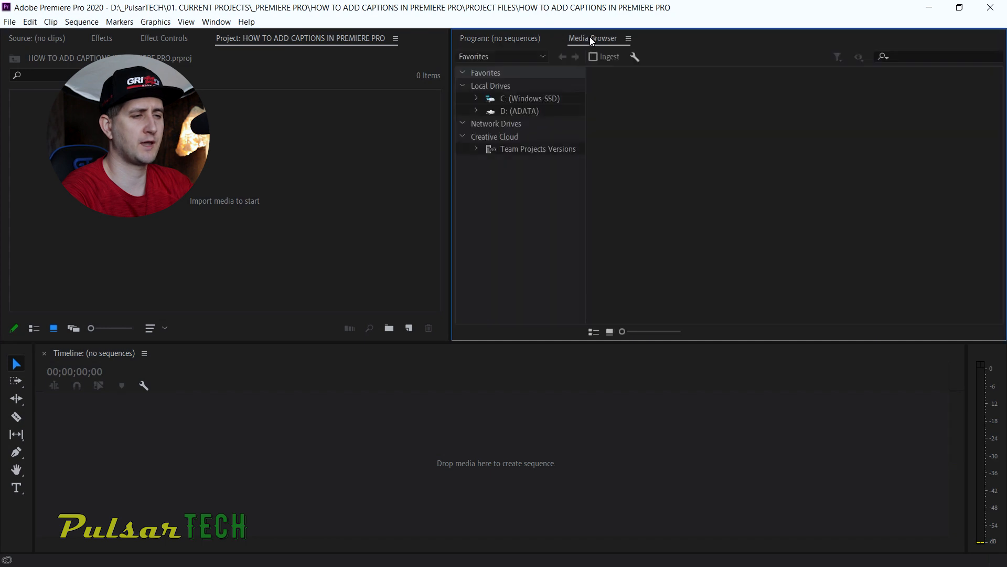
{"action": "left_click", "coordinate": [492, 38]}
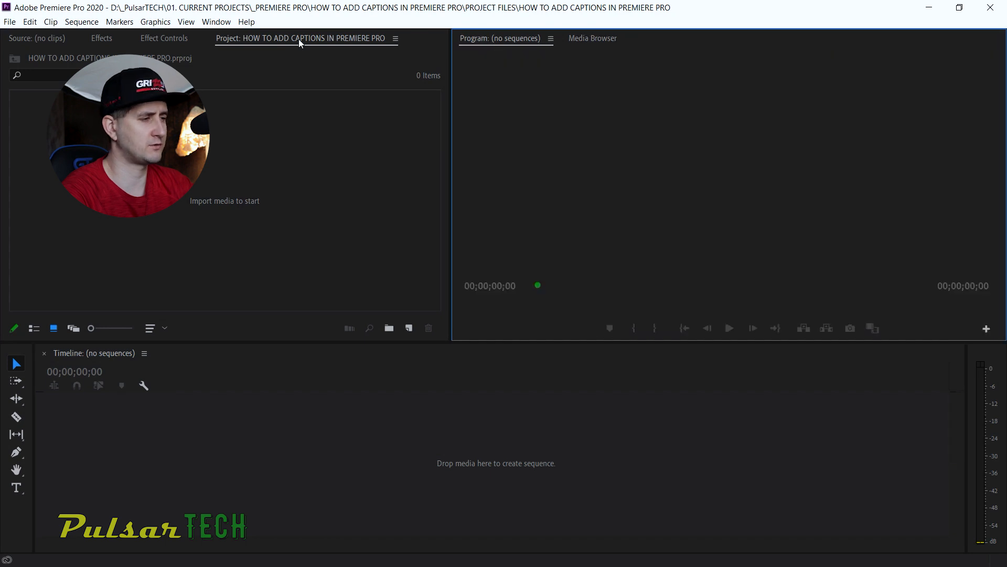
{"action": "left_click", "coordinate": [35, 39]}
{"action": "left_click", "coordinate": [104, 39]}
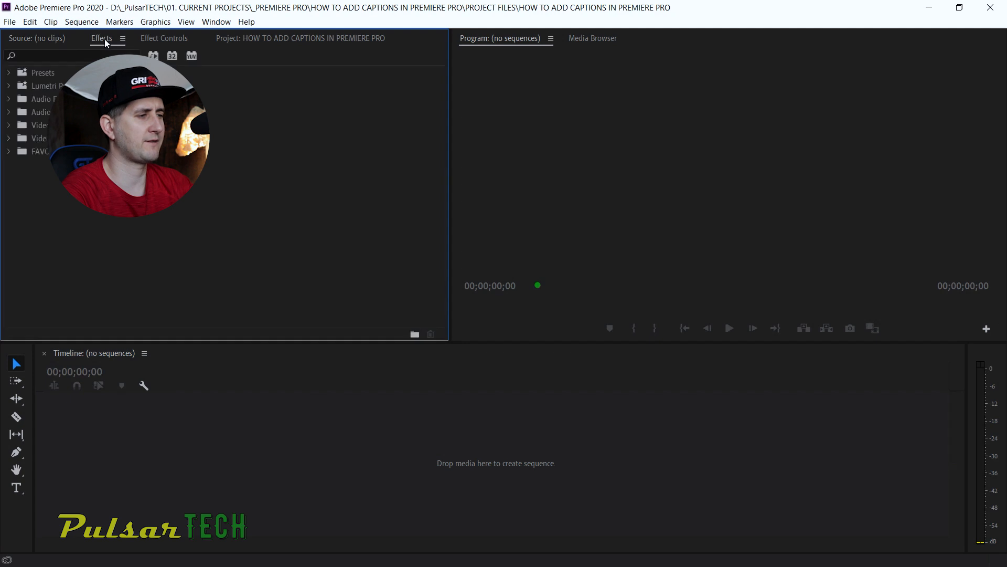
{"action": "left_click", "coordinate": [159, 39]}
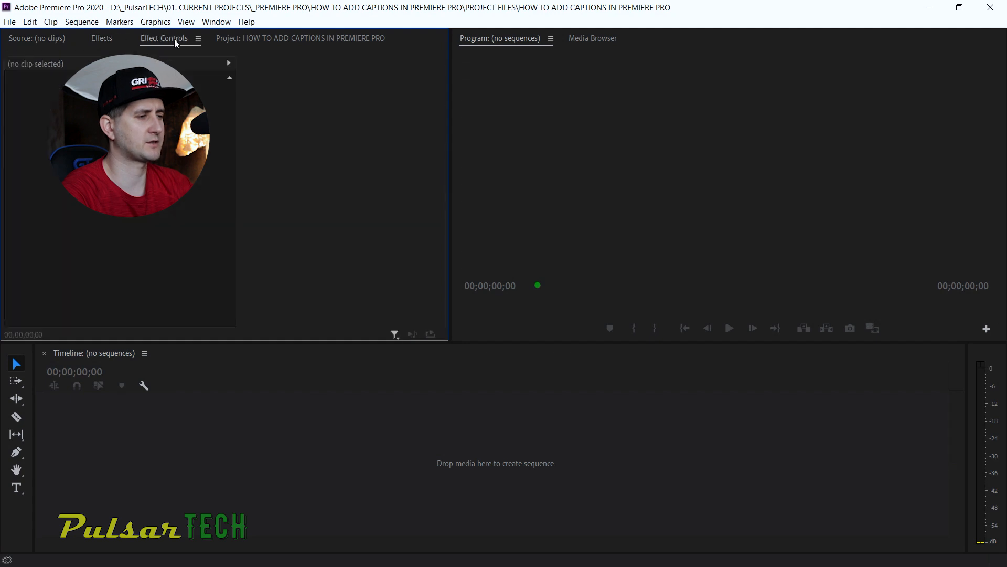
{"action": "left_click", "coordinate": [247, 39]}
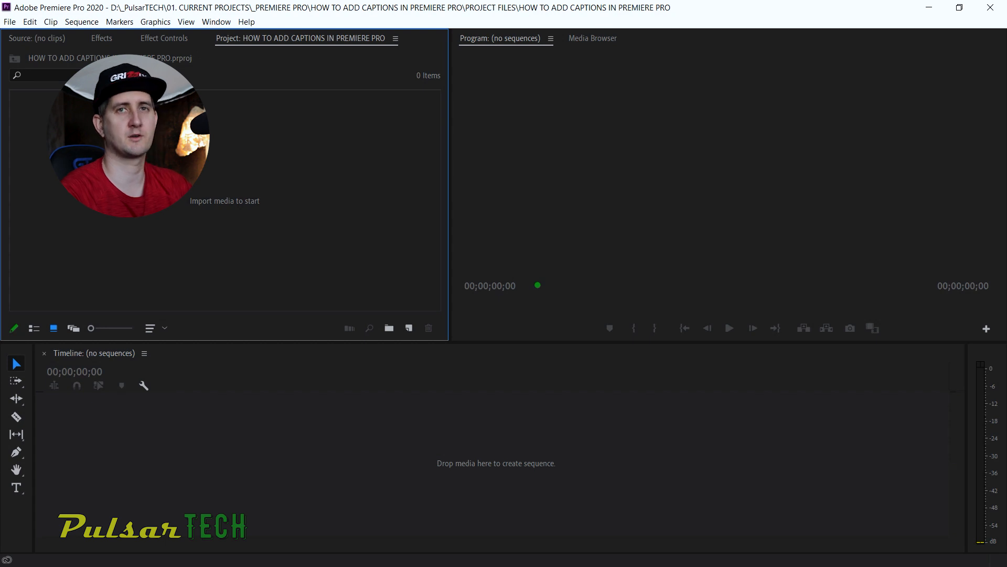
Import the clip MVI_1533.MP4 and create a sequence from it named COMICA MIC
{"action": "left_click_drag", "start_coordinate": [1, 207], "coordinate": [193, 208]}
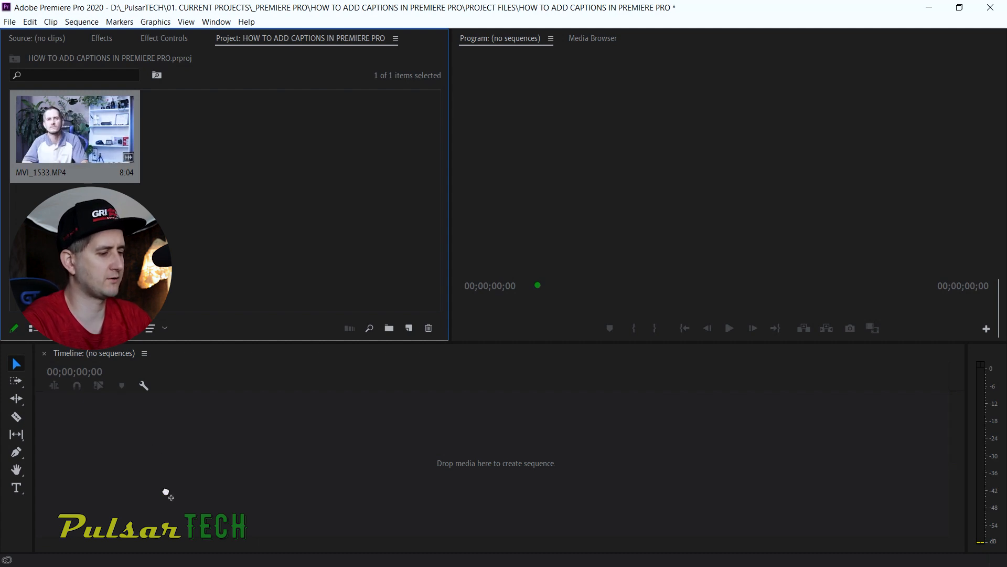
{"action": "left_click_drag", "start_coordinate": [160, 459], "coordinate": [159, 457]}
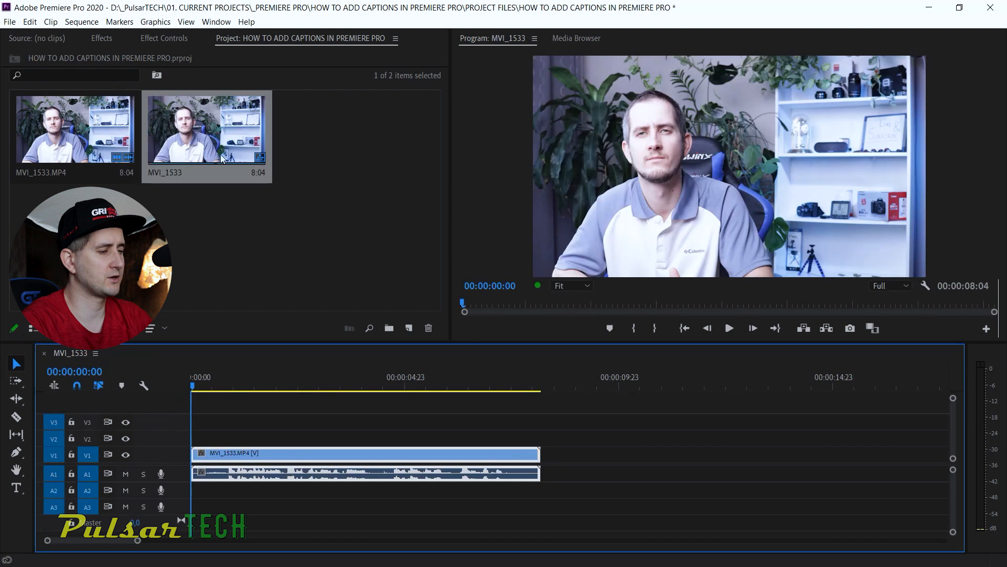
{"action": "left_click", "coordinate": [175, 173]}
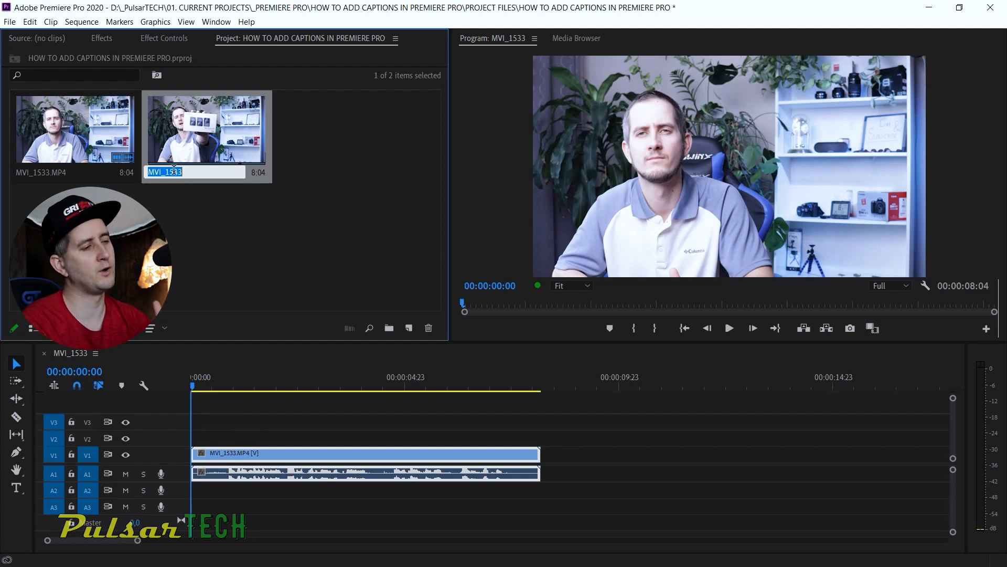
{"action": "type", "text": "COMICA MIC"}
{"action": "left_click", "coordinate": [241, 213]}
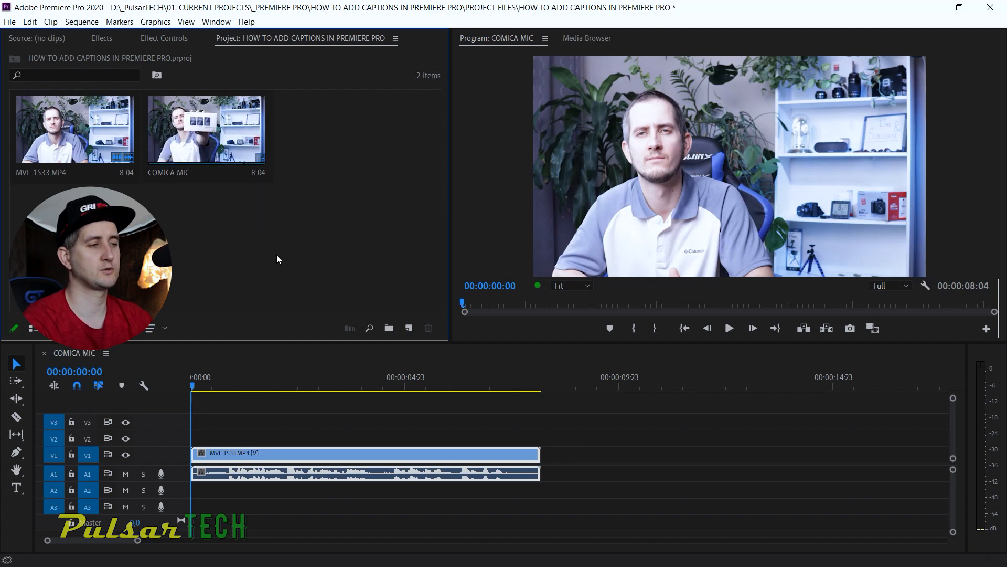
Create a bin named SEQUENCE in the project and move the COMICA MIC sequence into it
{"action": "left_click", "coordinate": [389, 328]}
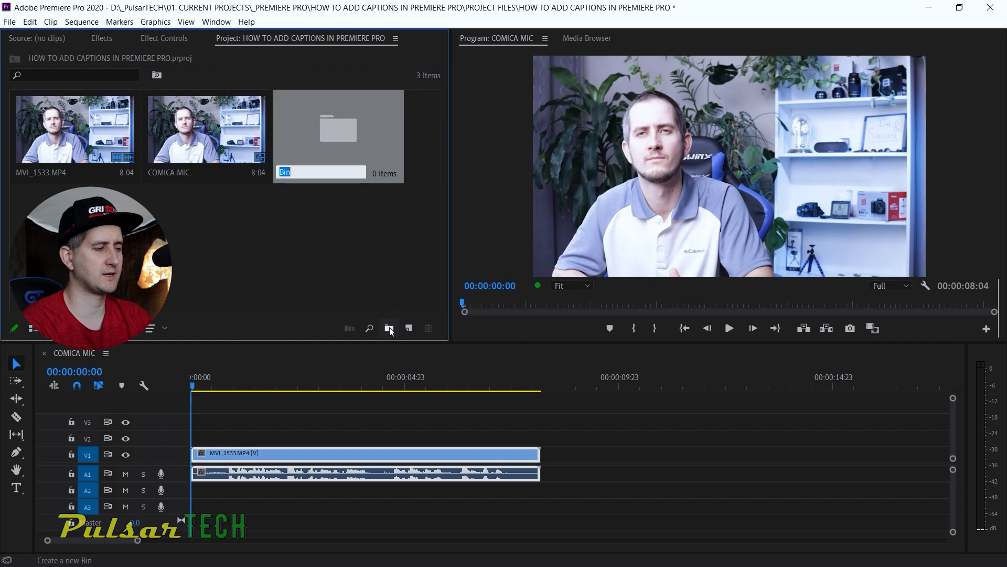
{"action": "type", "text": "SEQUENCE"}
{"action": "key", "text": "Tab"}
{"action": "left_click", "coordinate": [243, 132]}
{"action": "left_click_drag", "start_coordinate": [242, 133], "coordinate": [336, 137]}
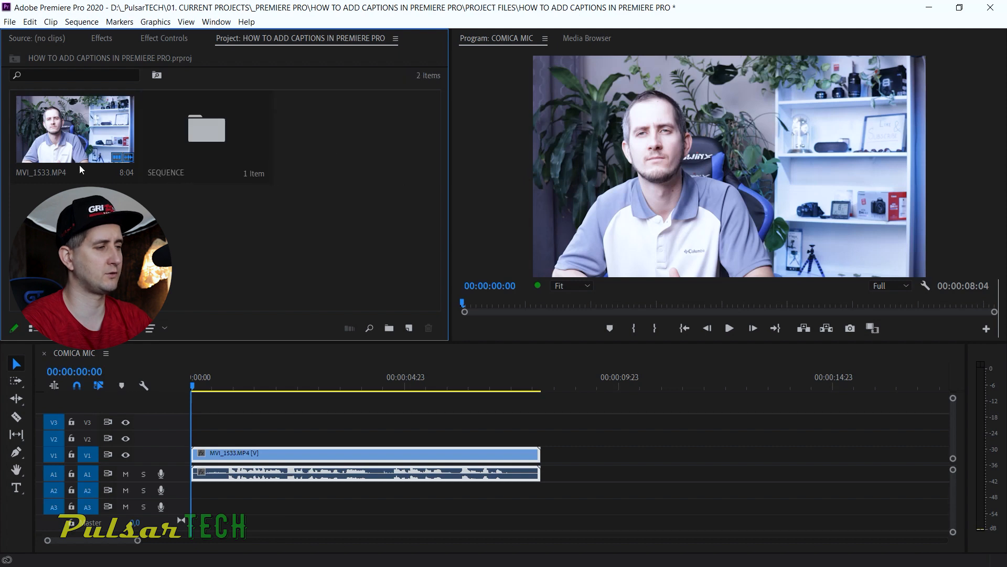
Expand the Audio 1 track to enlarge its waveform and play the COMICA MIC sequence through to its end
{"action": "left_click", "coordinate": [64, 127]}
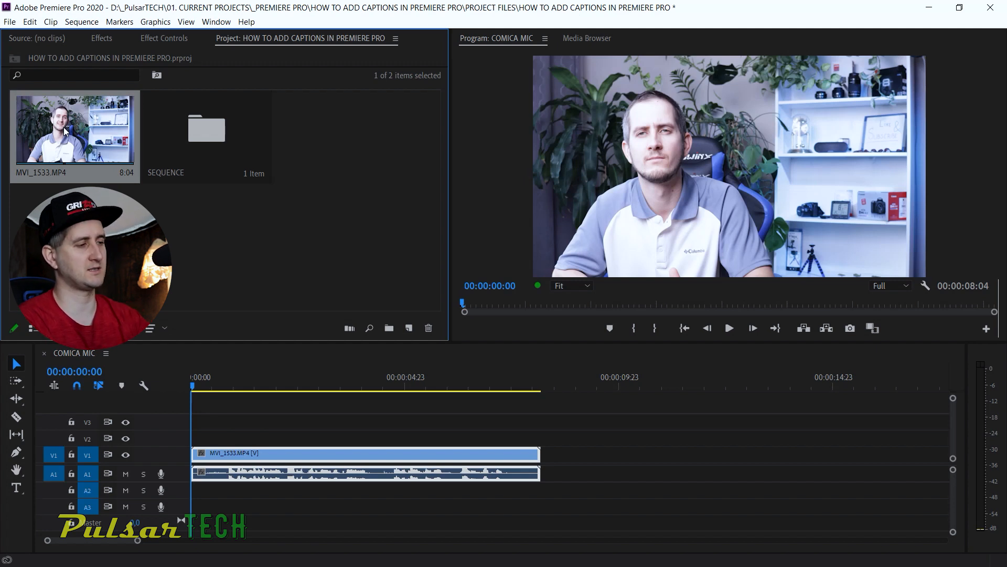
{"action": "double_click", "coordinate": [182, 473]}
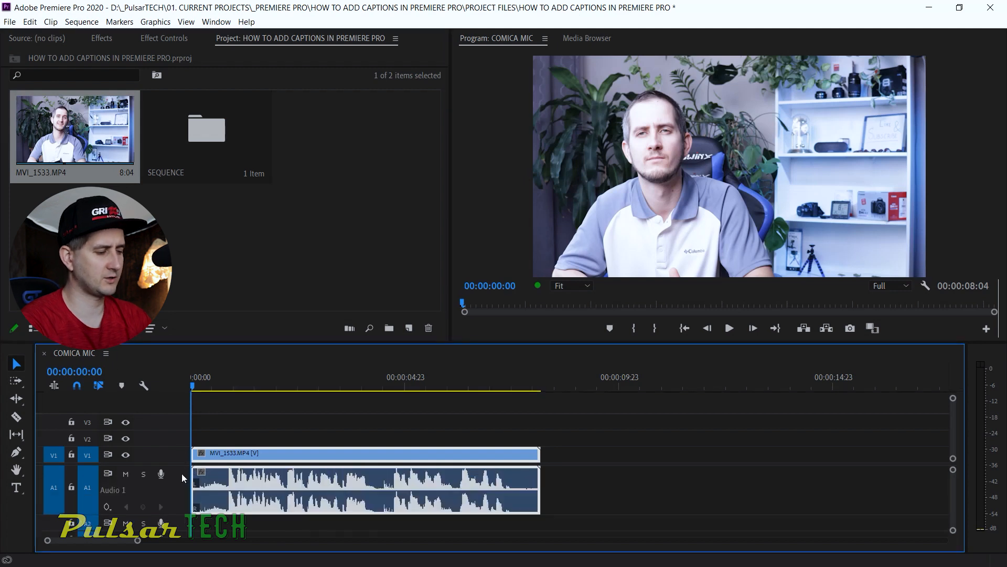
{"action": "left_click", "coordinate": [735, 331]}
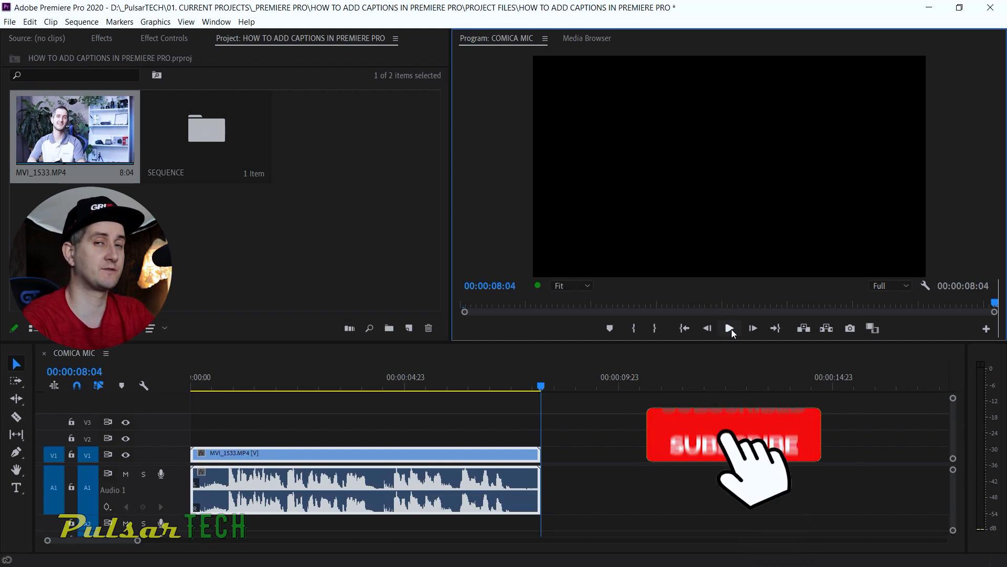
Save the project and open the Captions panel
{"action": "key", "text": "ctrl+s"}
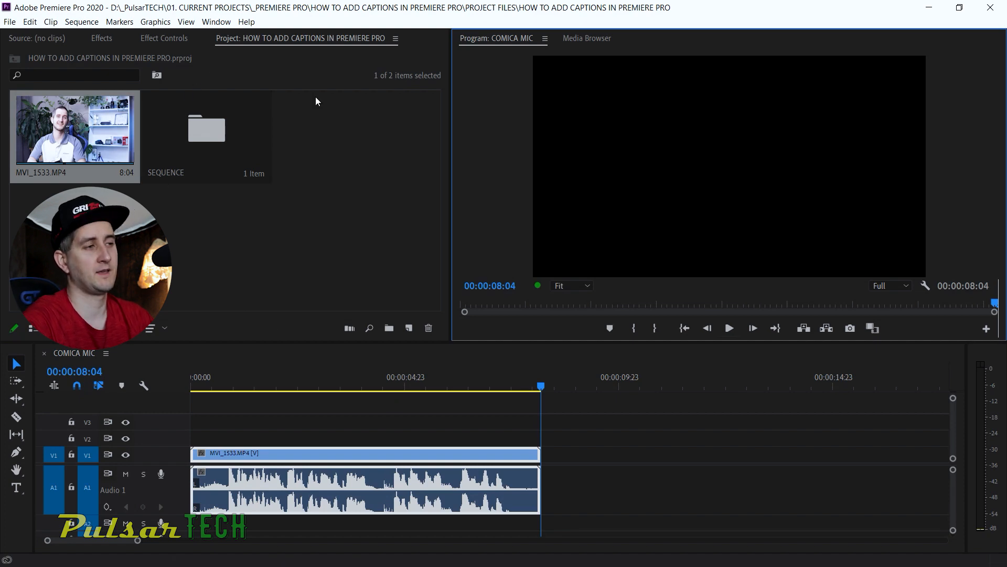
{"action": "left_click", "coordinate": [213, 22]}
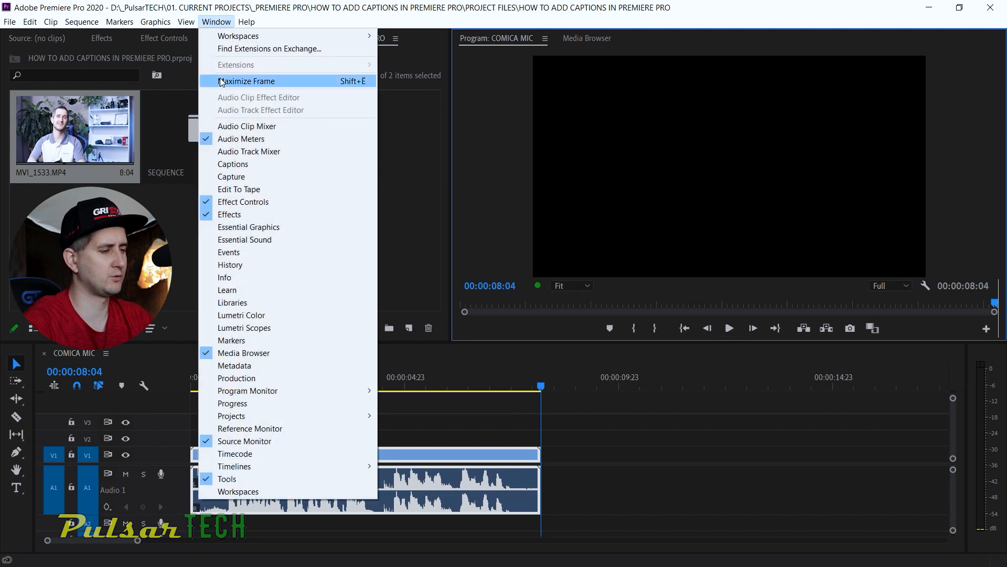
{"action": "left_click", "coordinate": [205, 166]}
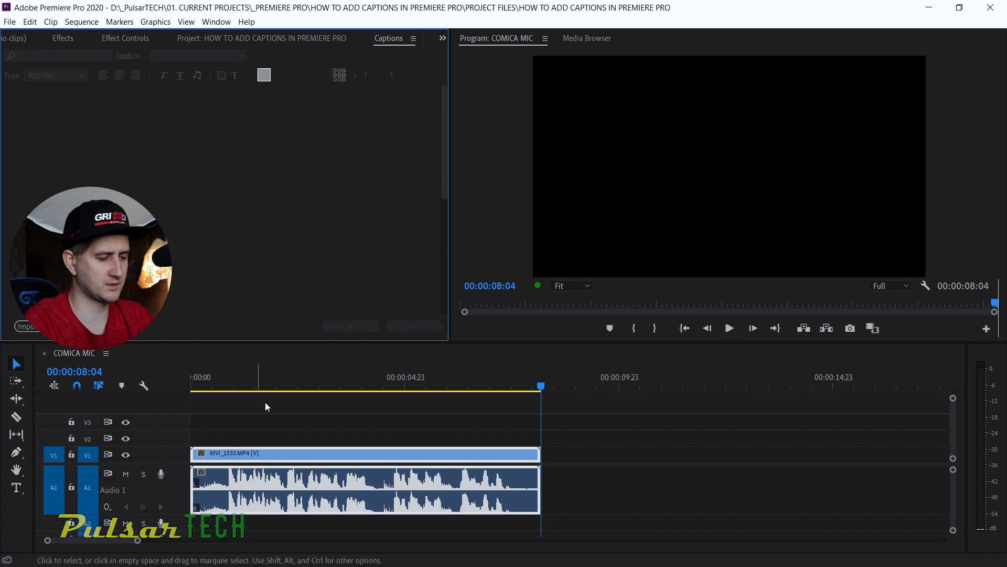
Place the playhead at 00:00:00:20, just before the speech starts in the audio waveform
{"action": "left_click", "coordinate": [222, 379]}
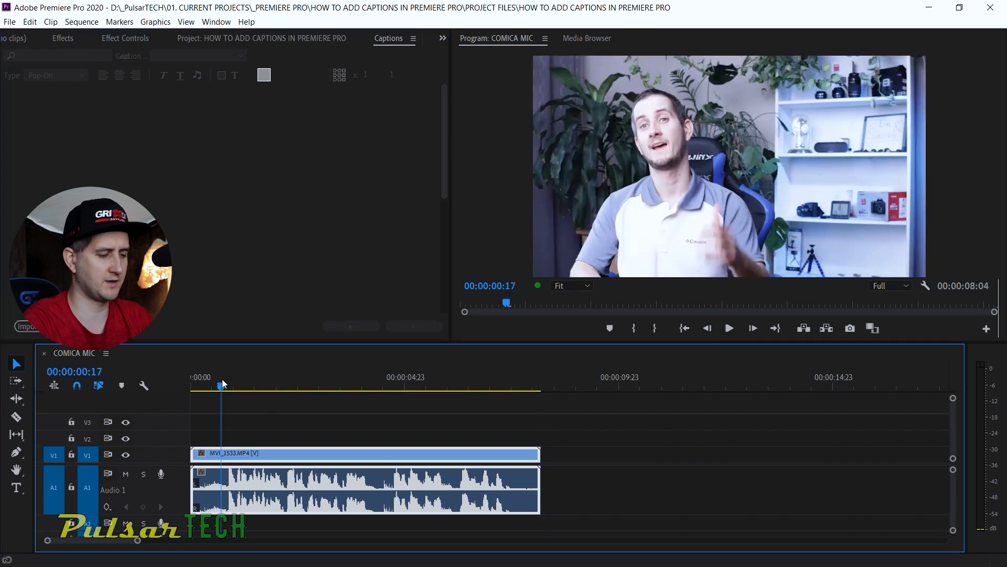
{"action": "key", "text": "="}
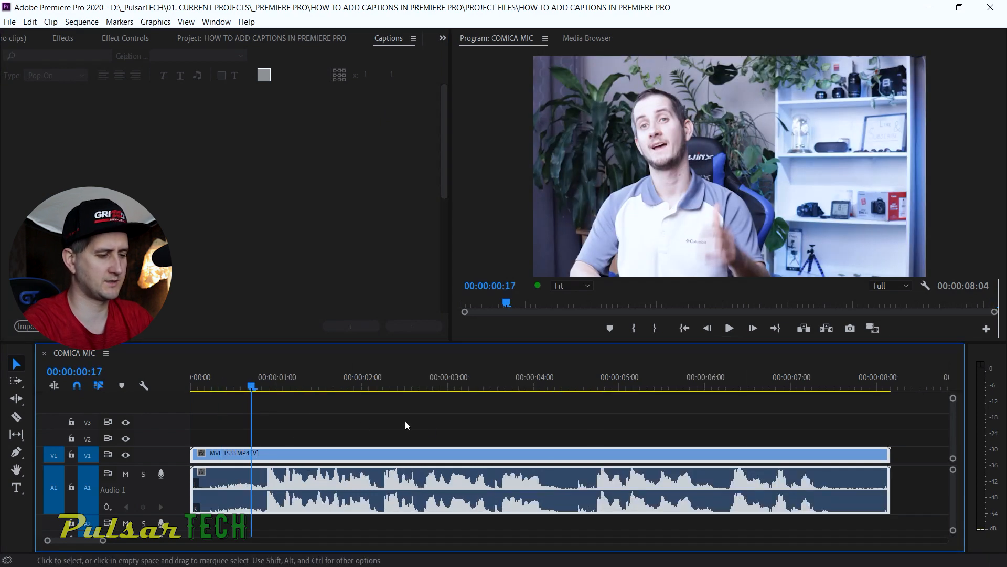
{"action": "key", "text": "Right"}
{"action": "key", "text": "Right"}
{"action": "key", "text": "Right"}
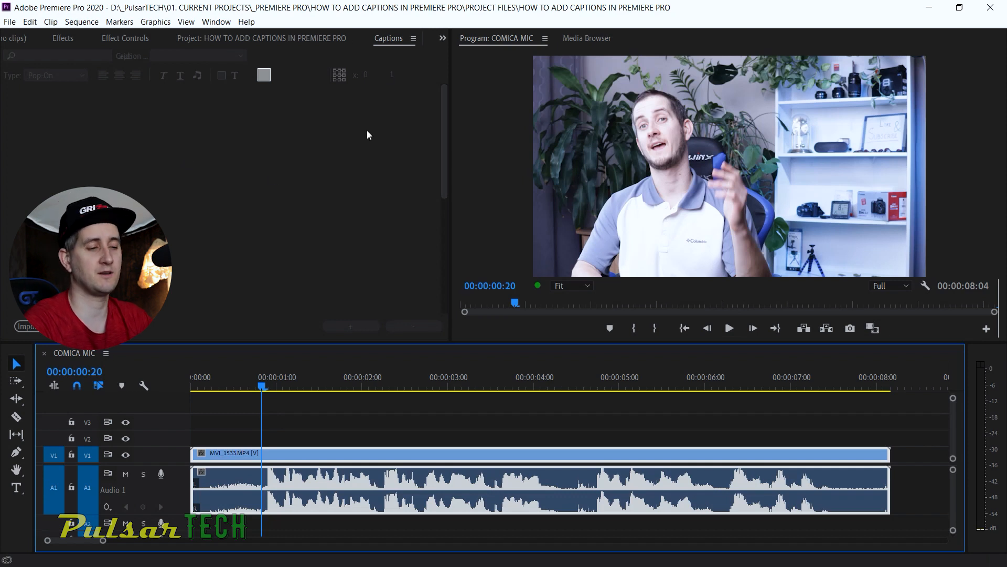
Create a captions item using the Open Captions standard at 23,976 fps, 3840 by 2160, with Square Pixels (1.0)
{"action": "left_click", "coordinate": [242, 39]}
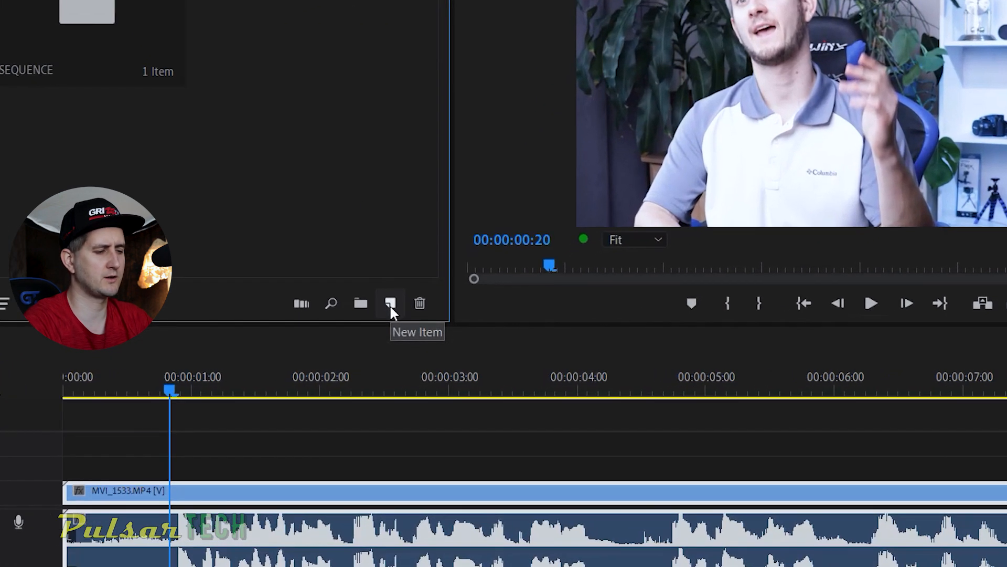
{"action": "left_click", "coordinate": [389, 303]}
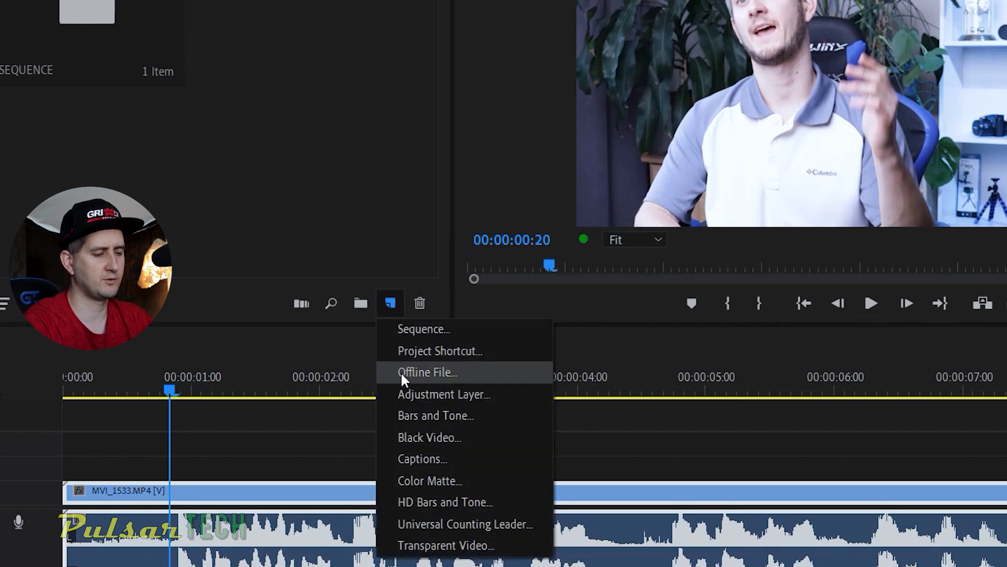
{"action": "left_click", "coordinate": [386, 460]}
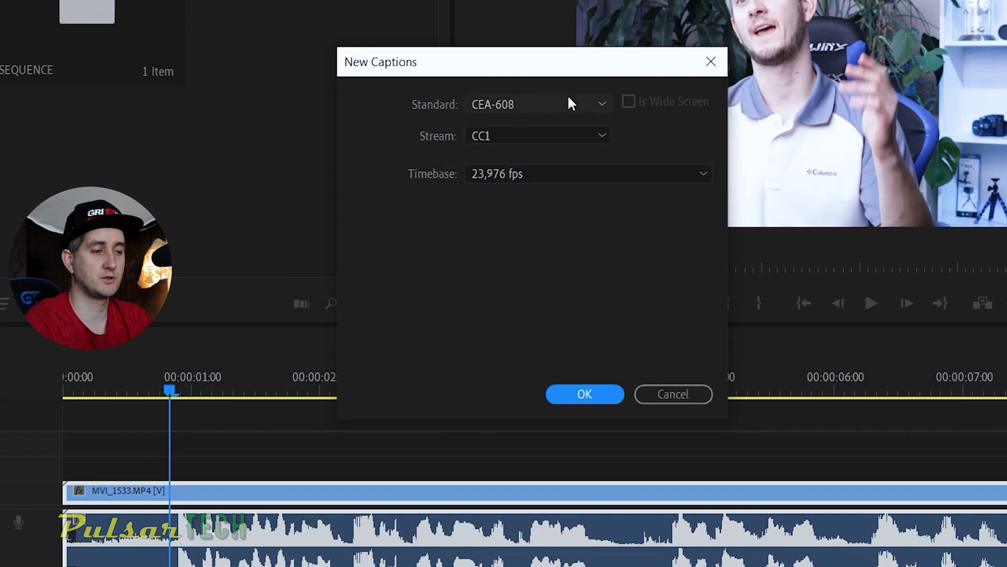
{"action": "left_click", "coordinate": [535, 107]}
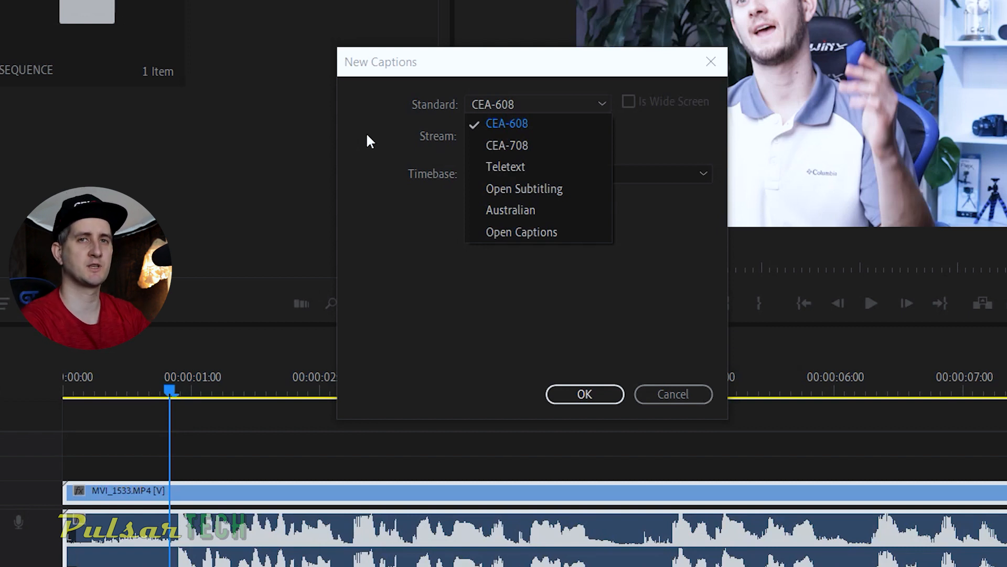
{"action": "left_click", "coordinate": [496, 232]}
{"action": "key", "text": "Tab"}
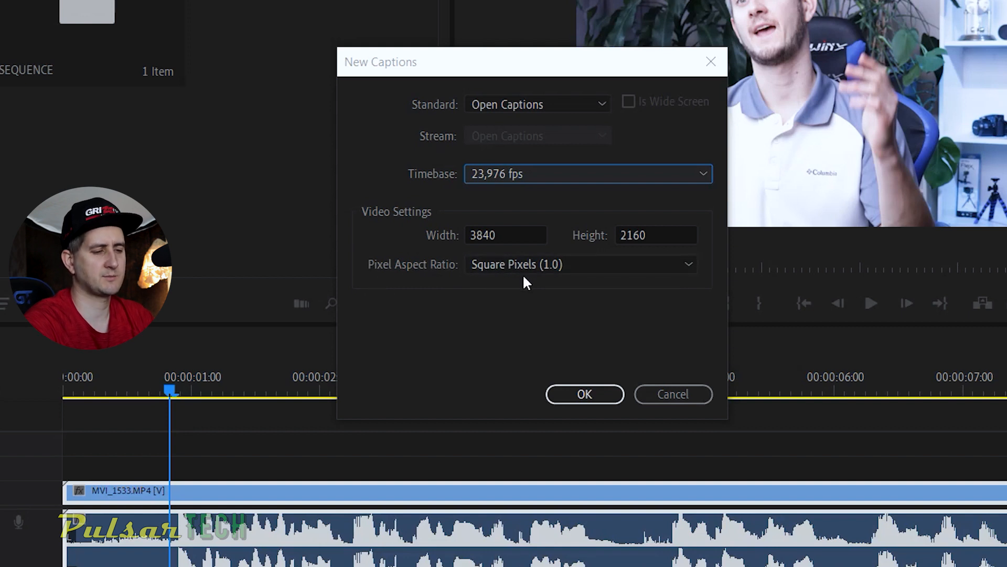
{"action": "left_click", "coordinate": [609, 268]}
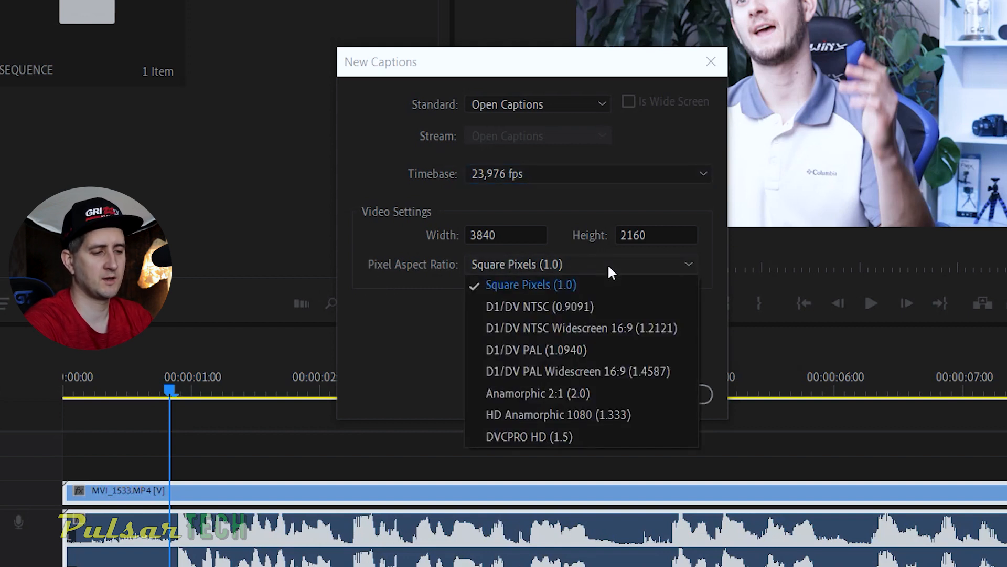
{"action": "left_click", "coordinate": [608, 263]}
{"action": "left_click", "coordinate": [577, 394]}
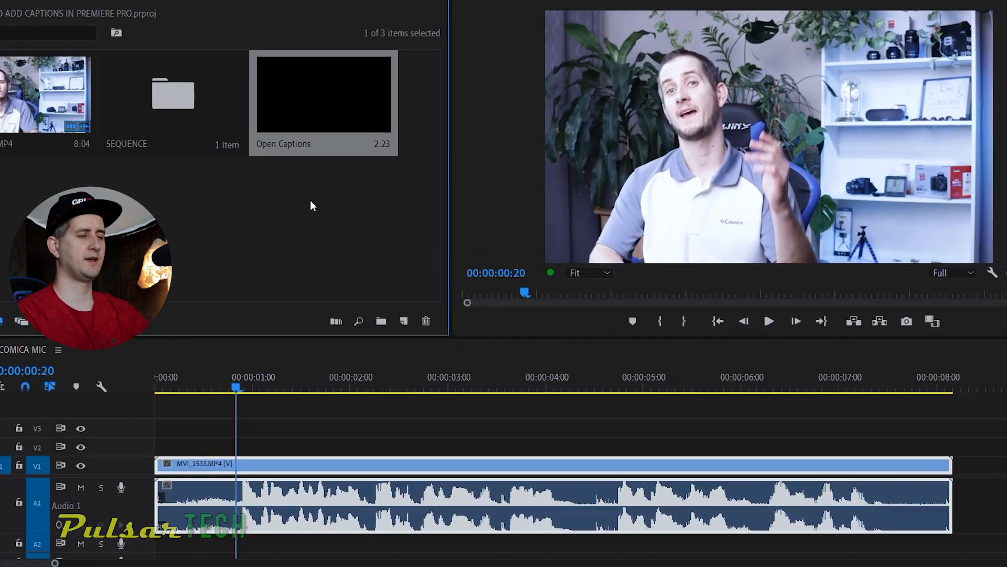
Place the Open Captions item on the V2 track above the video clip, starting at 00:00:00:20
{"action": "left_click", "coordinate": [378, 239]}
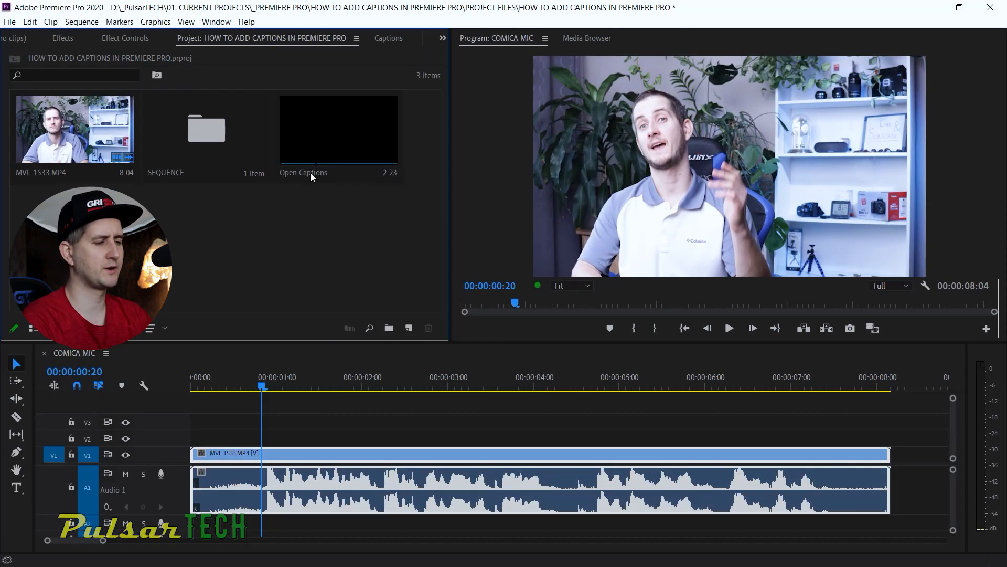
{"action": "left_click", "coordinate": [348, 121]}
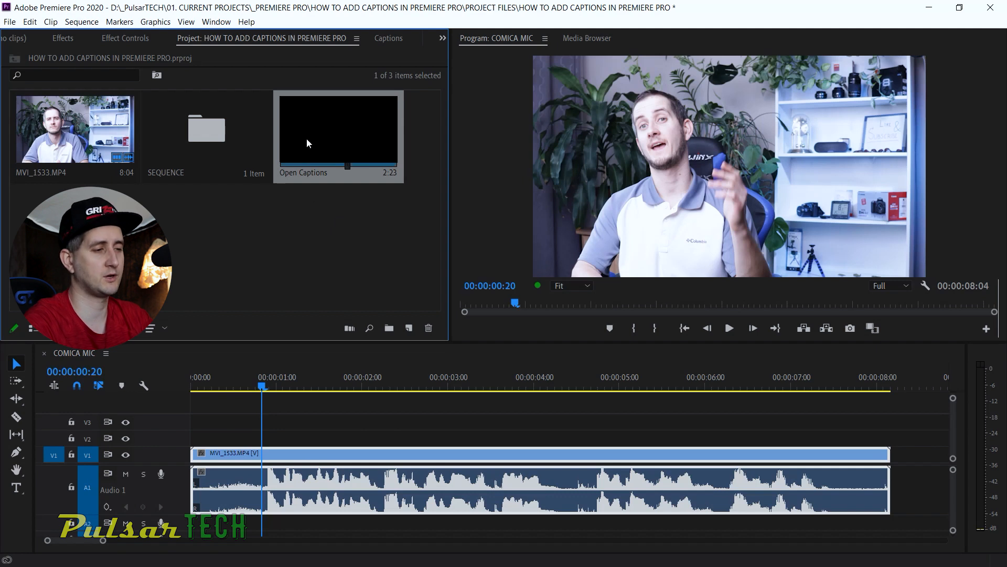
{"action": "left_click_drag", "start_coordinate": [335, 118], "coordinate": [266, 436]}
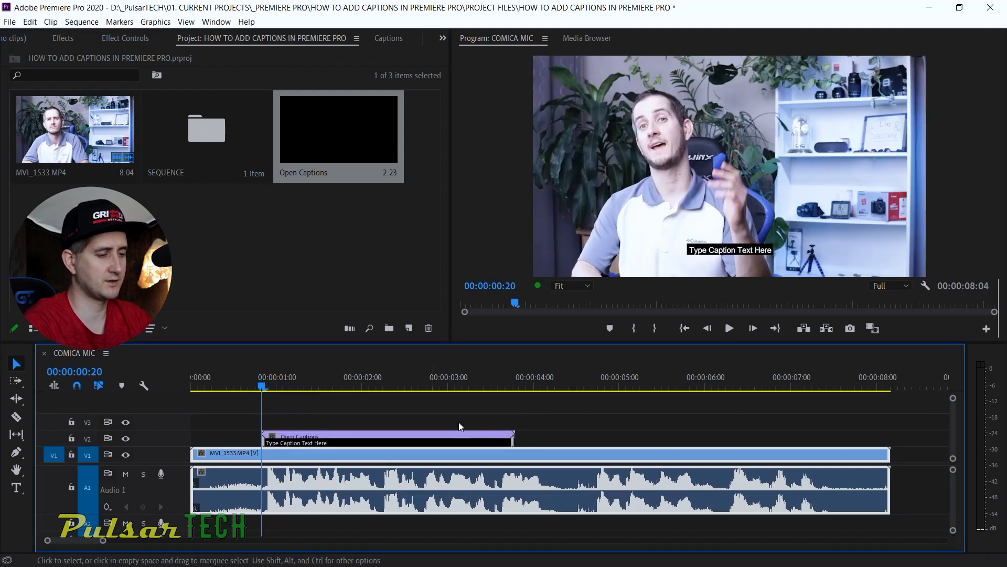
Extend the end of the Open Captions clip to 00:00:07:13 and expand the Video 2 track
{"action": "left_click", "coordinate": [497, 437]}
{"action": "left_click_drag", "start_coordinate": [513, 437], "coordinate": [839, 423]}
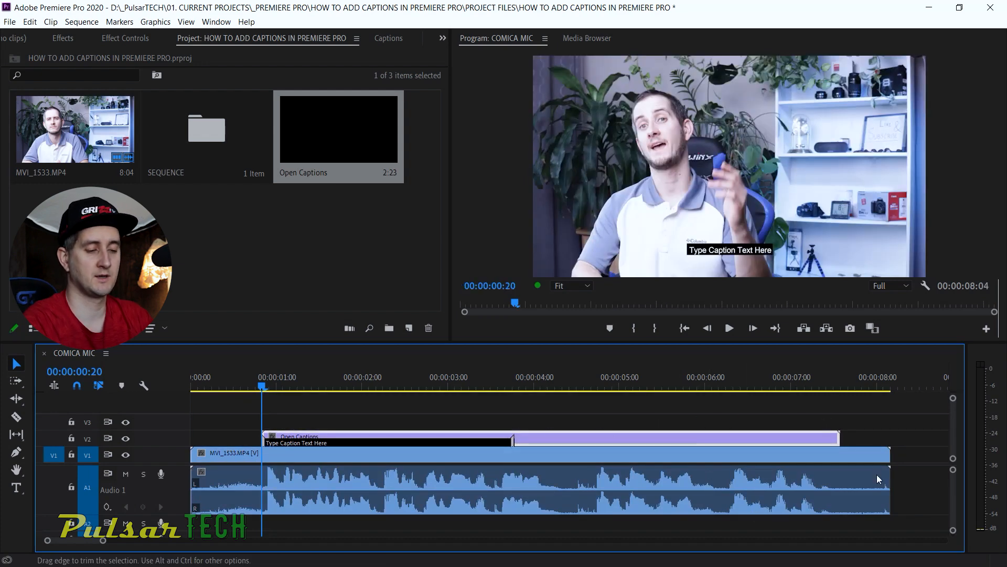
{"action": "double_click", "coordinate": [175, 439]}
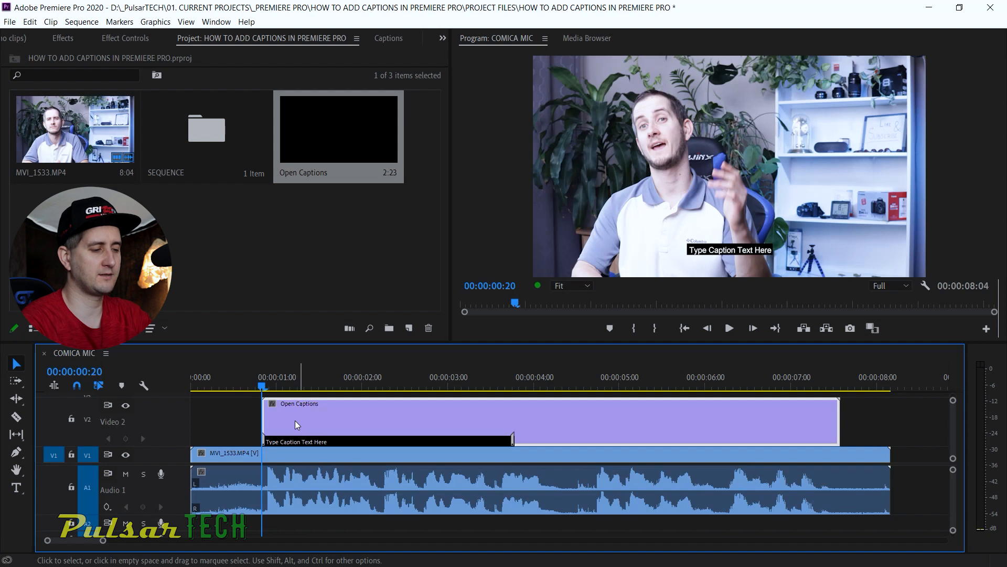
Listen to the first phrase and replace the placeholder caption text with "Today we'll be having a look at an affordable, yet quality"
{"action": "left_click", "coordinate": [386, 38]}
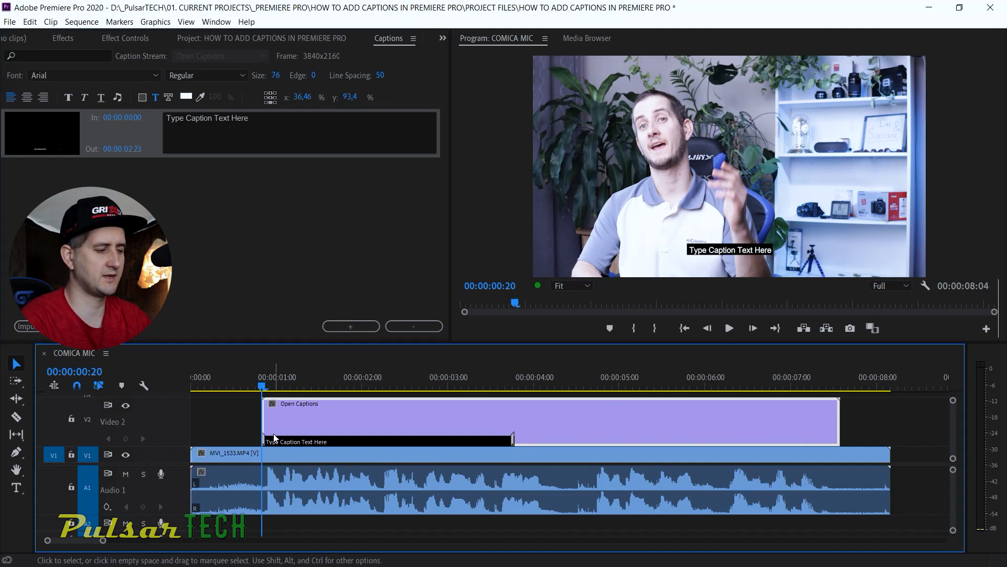
{"action": "key", "text": "space"}
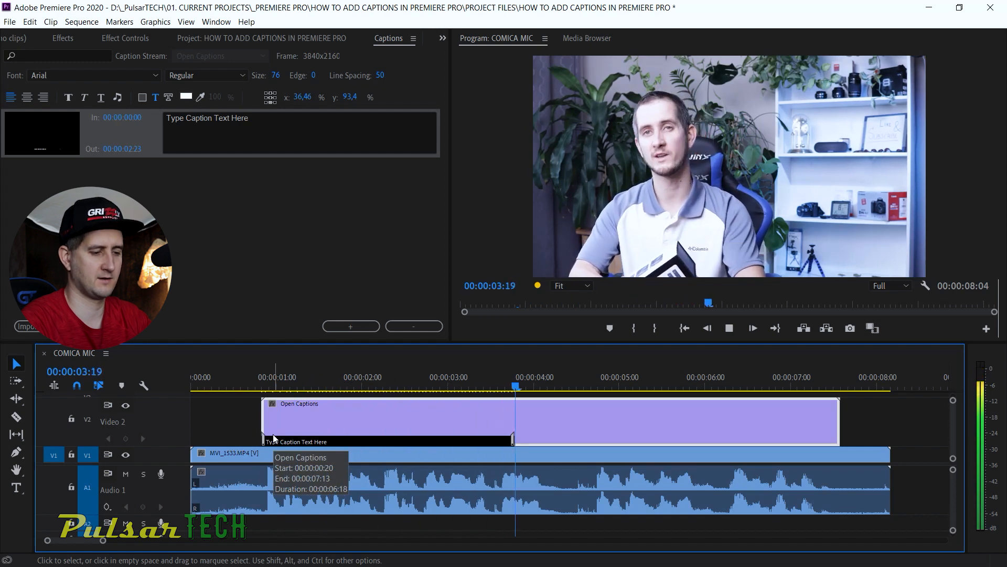
{"action": "key", "text": "space"}
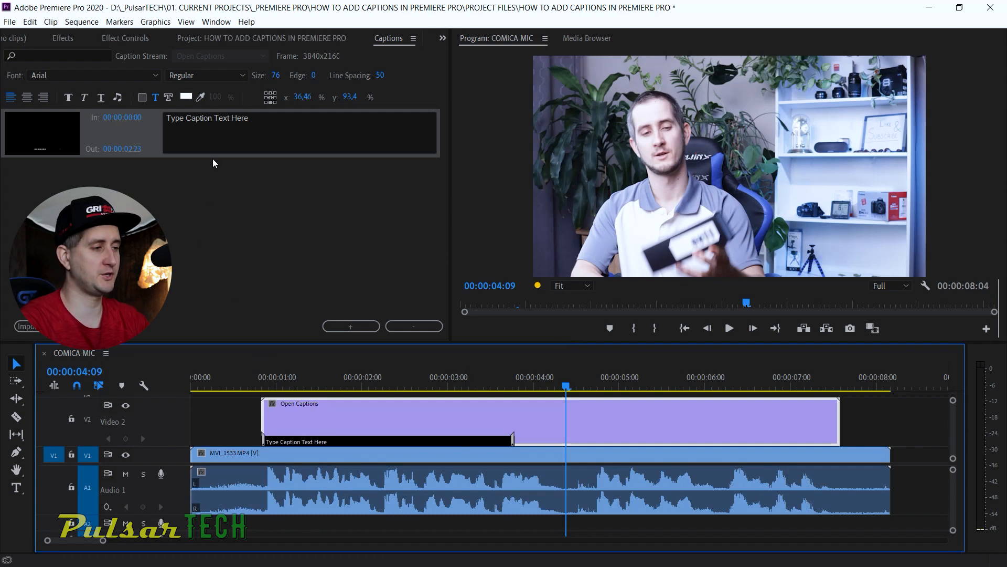
{"action": "left_click", "coordinate": [262, 119]}
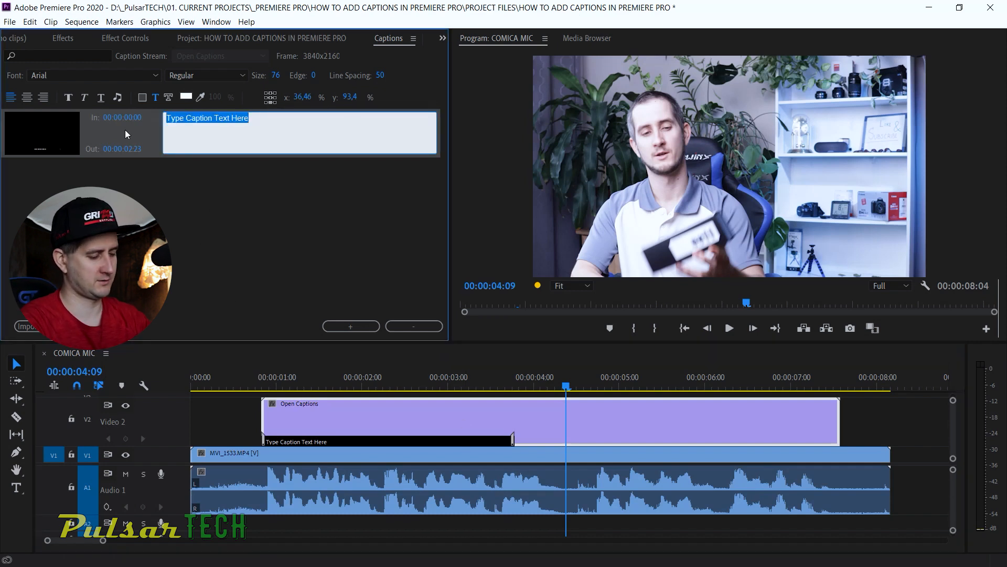
{"action": "type", "text": "Today we'll be having a look at a"}
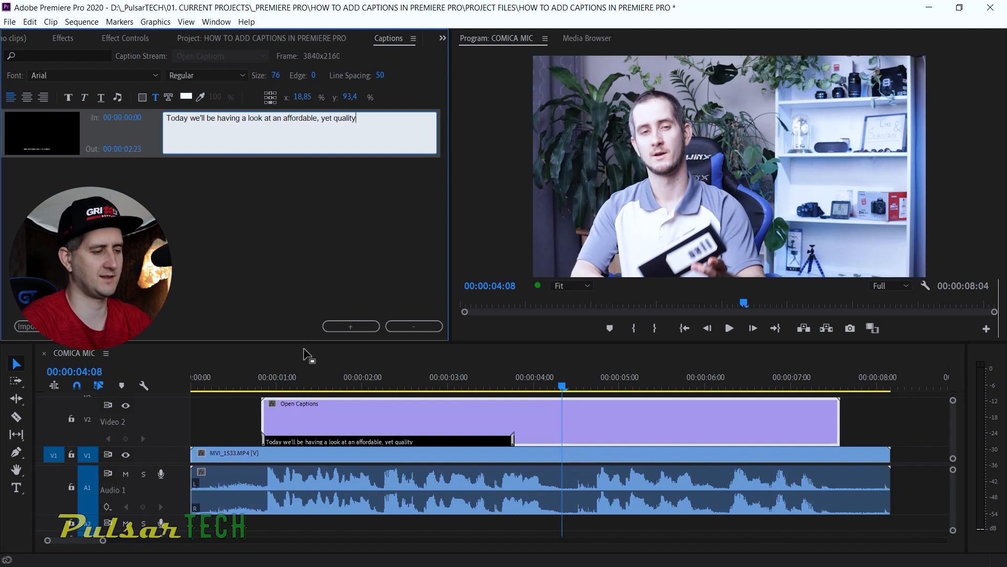
Save the project and play the sequence from the start of the speech to check the first caption's timing
{"action": "left_click", "coordinate": [258, 374]}
{"action": "key", "text": "ctrl+s"}
{"action": "key", "text": "space"}
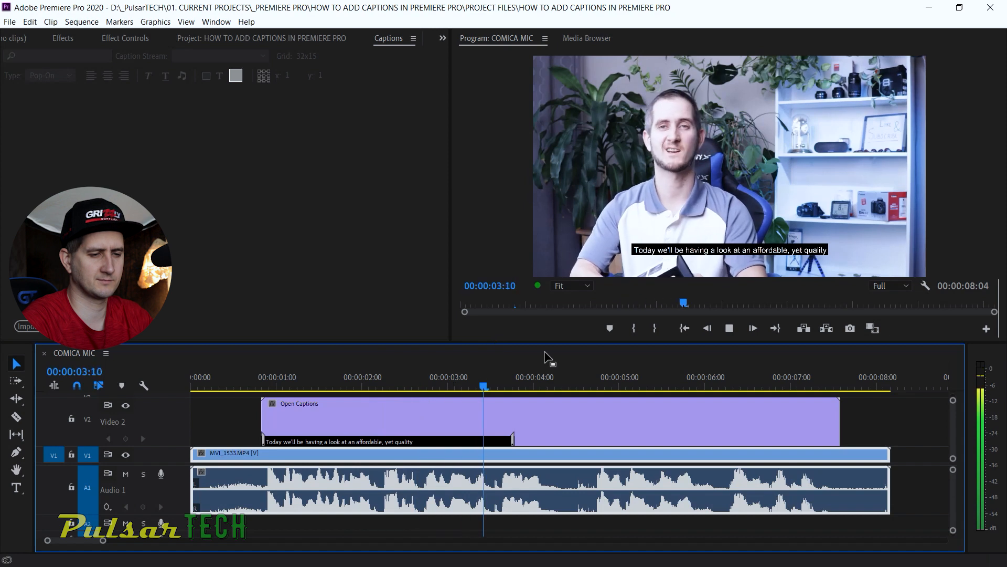
{"action": "key", "text": "space"}
Lengthen the first caption block inside the Open Captions clip so it ends at about 00:00:04:01, where the phrase stops
{"action": "left_click", "coordinate": [493, 378]}
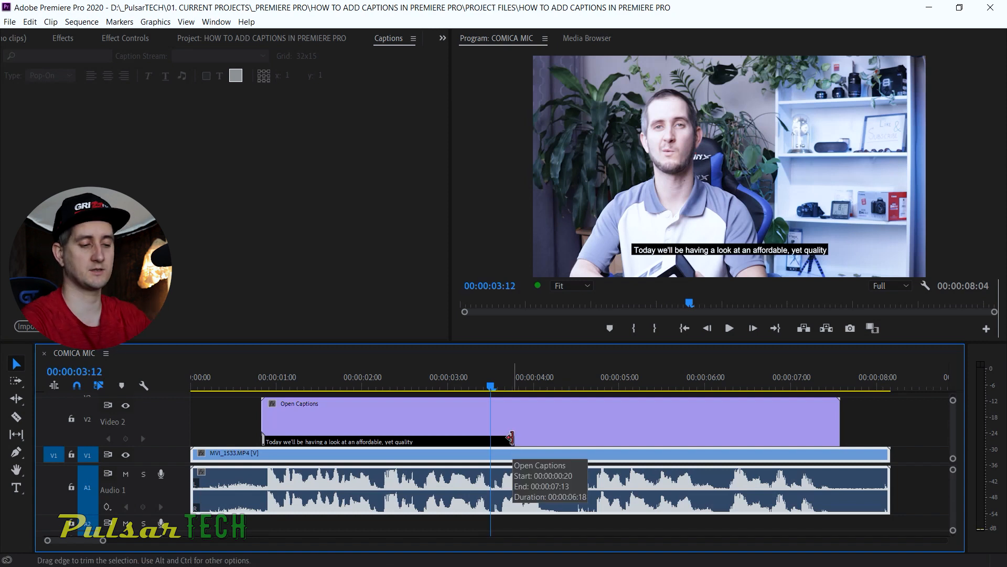
{"action": "left_click_drag", "start_coordinate": [510, 438], "coordinate": [550, 439]}
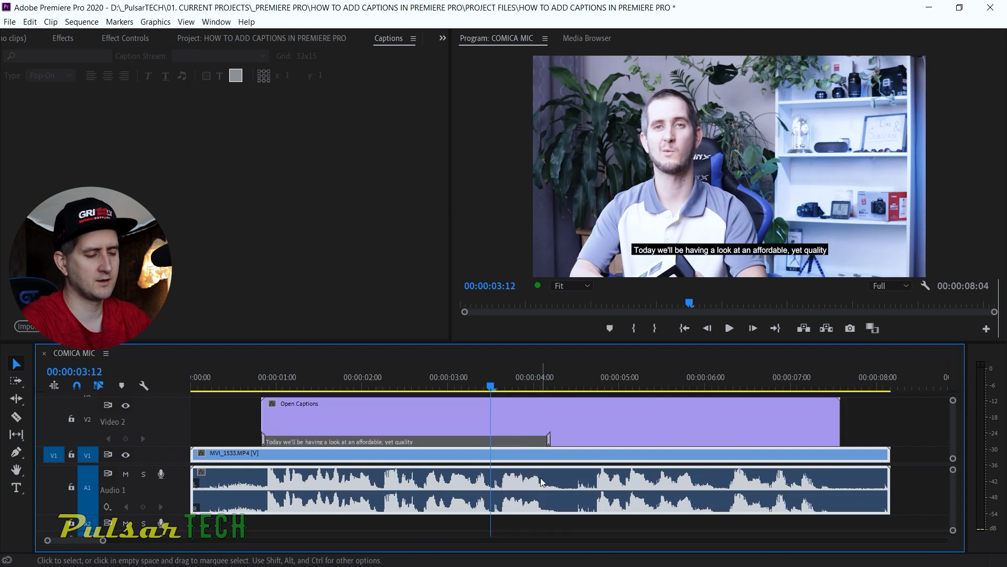
{"action": "left_click_drag", "start_coordinate": [537, 385], "coordinate": [542, 386]}
{"action": "left_click_drag", "start_coordinate": [549, 440], "coordinate": [540, 438]}
{"action": "left_click", "coordinate": [538, 386]}
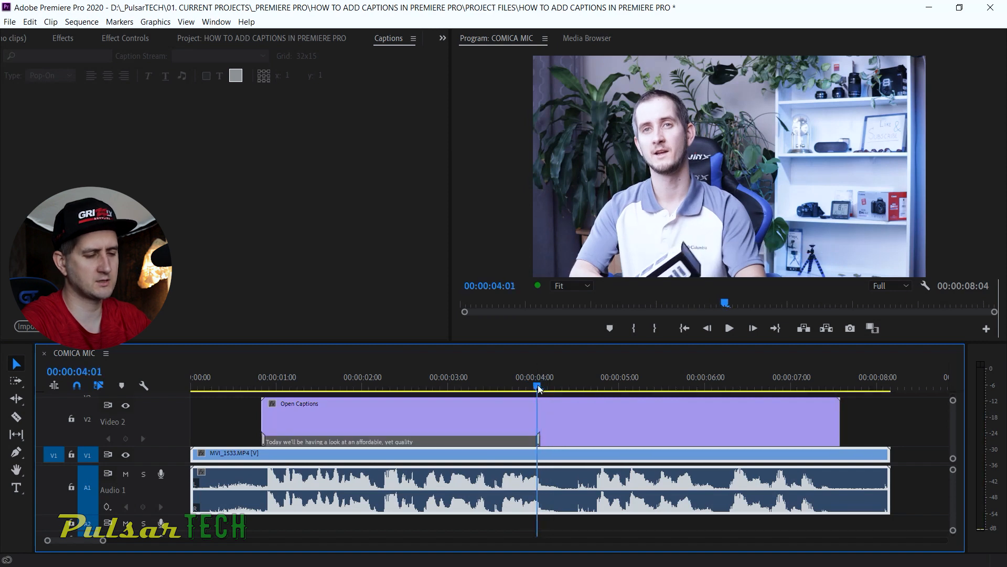
{"action": "left_click_drag", "start_coordinate": [537, 385], "coordinate": [545, 381]}
Play the sequence from the first caption's start to check its timing, and listen to the second phrase from about 00:00:04:16
{"action": "left_click", "coordinate": [259, 383]}
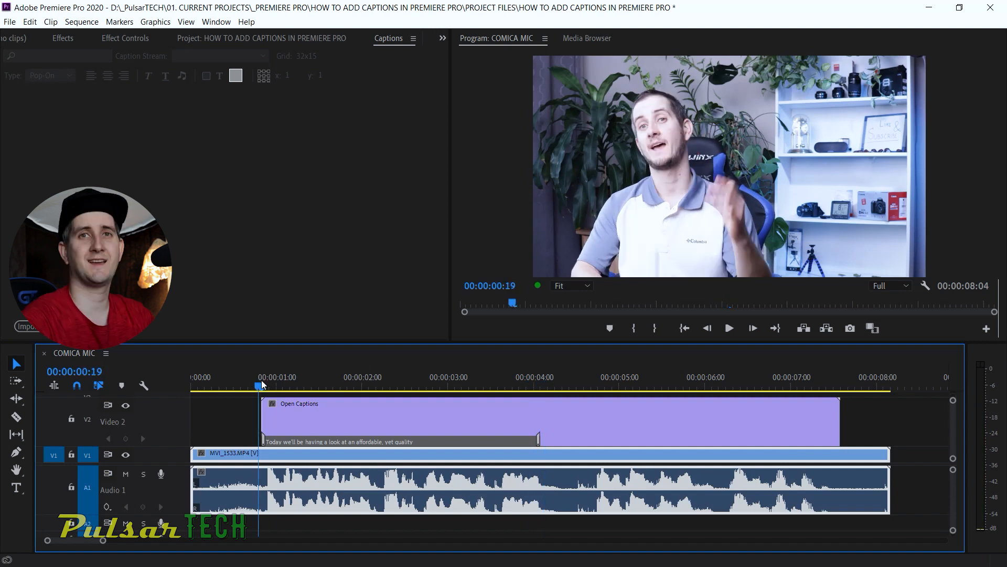
{"action": "left_click_drag", "start_coordinate": [263, 384], "coordinate": [261, 386]}
{"action": "key", "text": "space"}
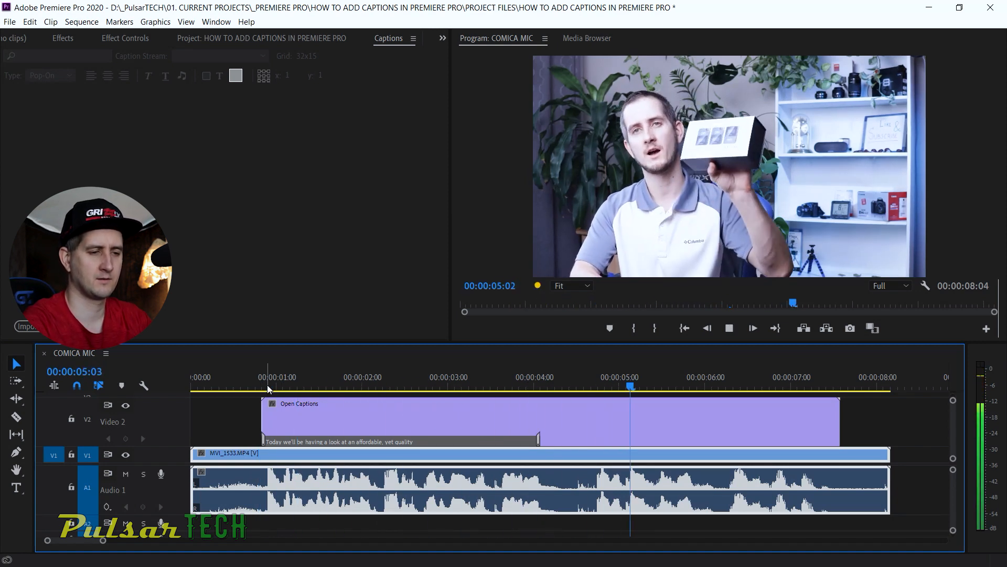
{"action": "key", "text": "space"}
{"action": "left_click", "coordinate": [362, 387]}
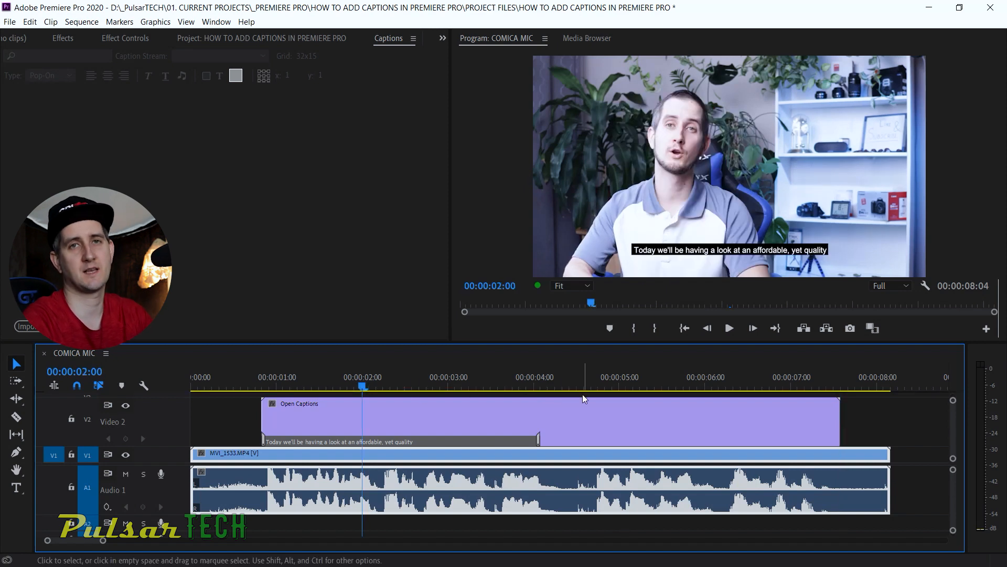
{"action": "left_click", "coordinate": [590, 383]}
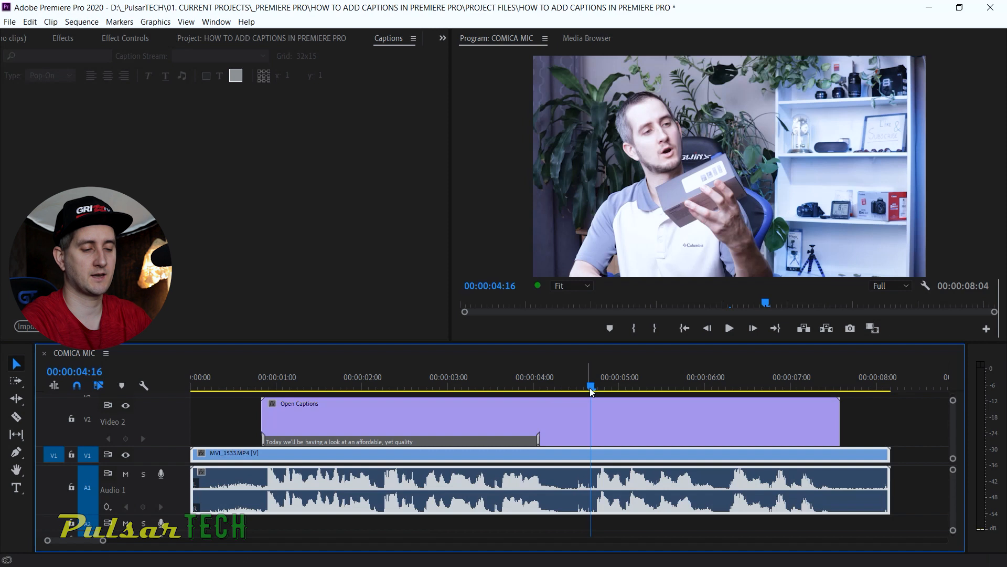
{"action": "key", "text": "space"}
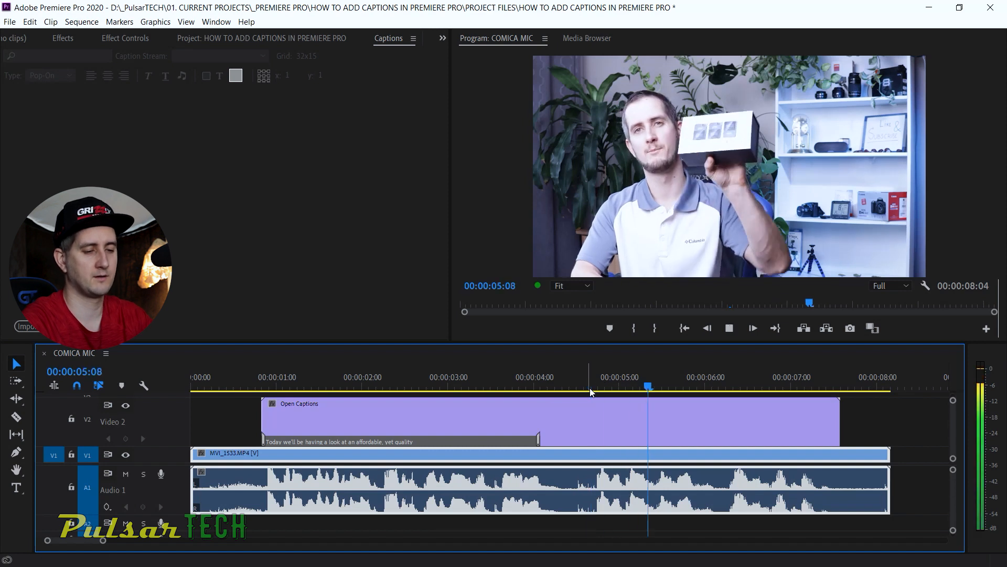
{"action": "key", "text": "space"}
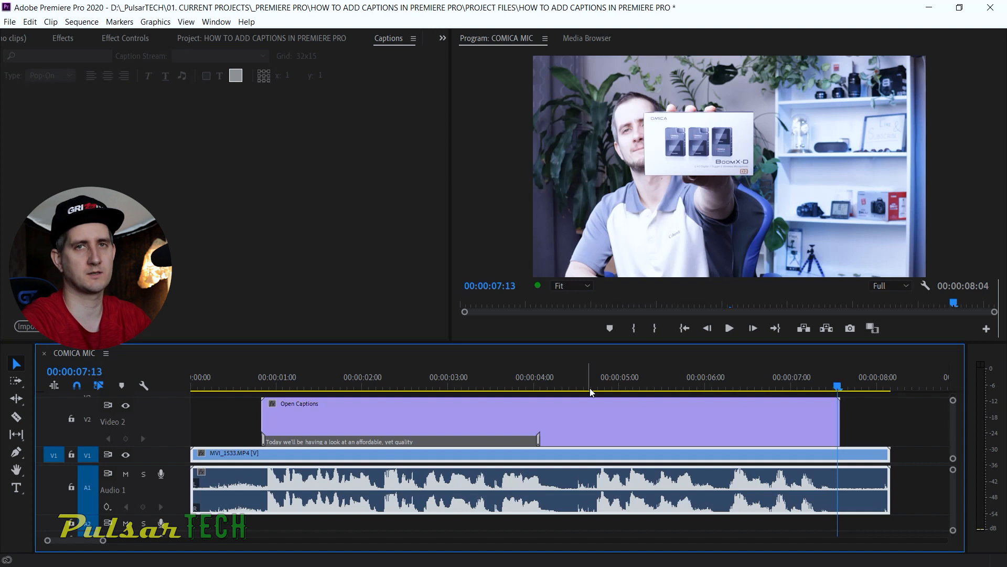
{"action": "left_click", "coordinate": [589, 389]}
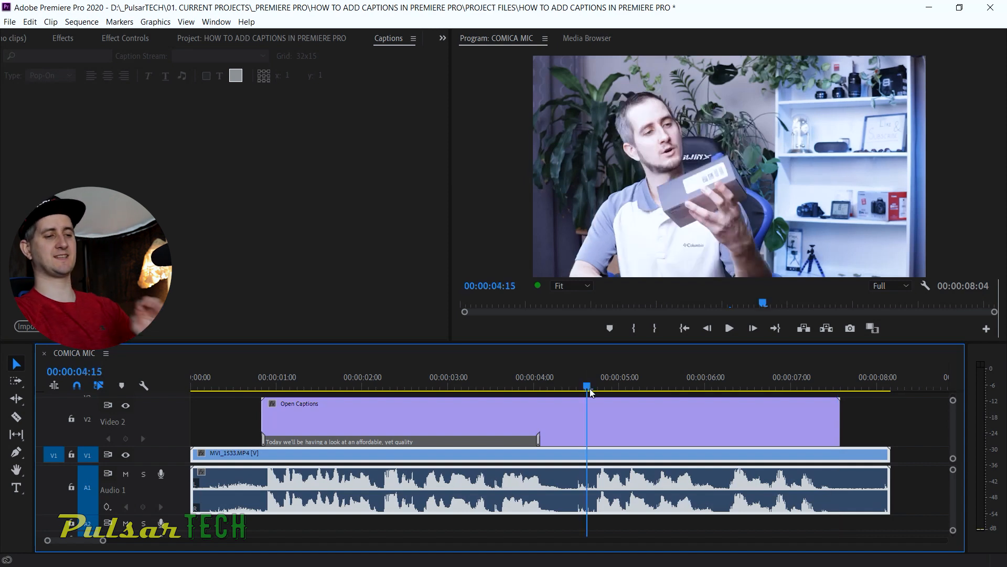
Add a second caption block to the Open Captions clip with the text "Comica Boom-X Wireless mic set"
{"action": "left_click", "coordinate": [574, 413]}
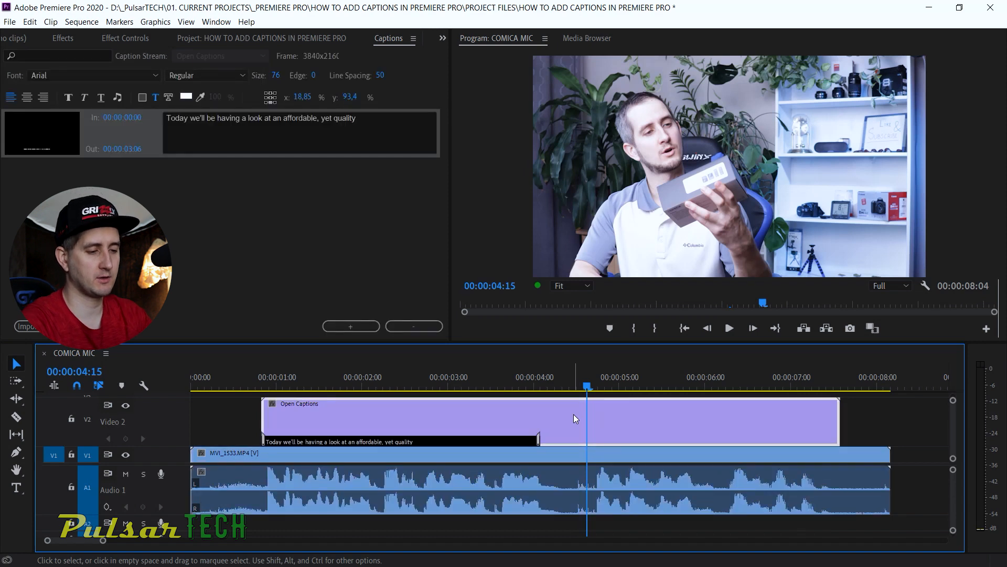
{"action": "left_click", "coordinate": [350, 326]}
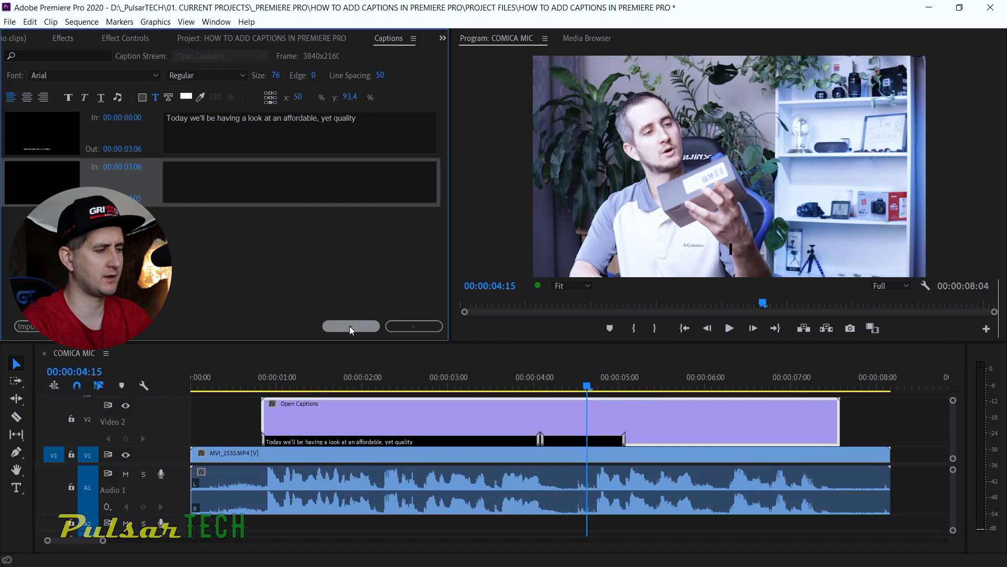
{"action": "left_click", "coordinate": [204, 180]}
{"action": "type", "text": "Com"}
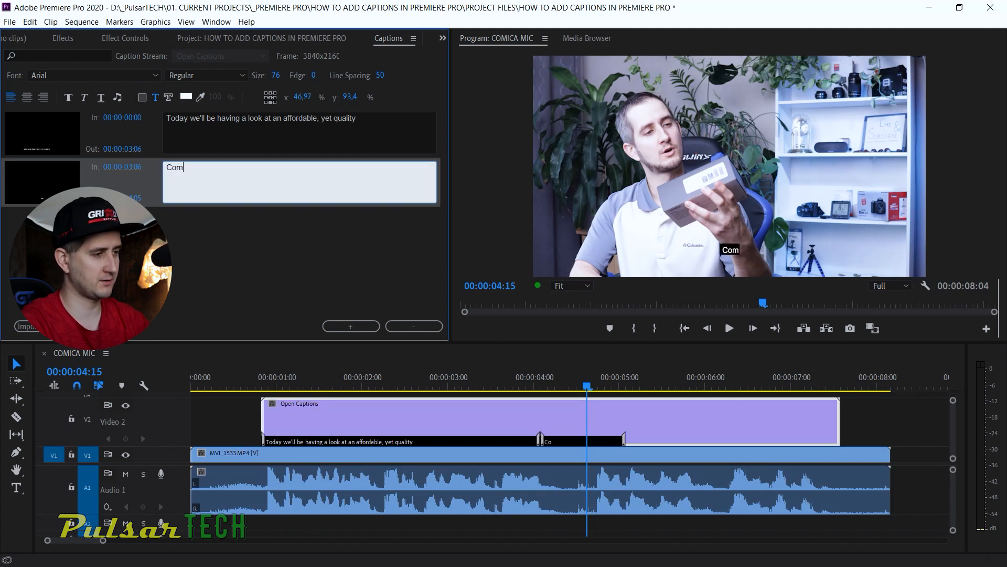
{"action": "type", "text": "ica Boom-X Wireless mic set"}
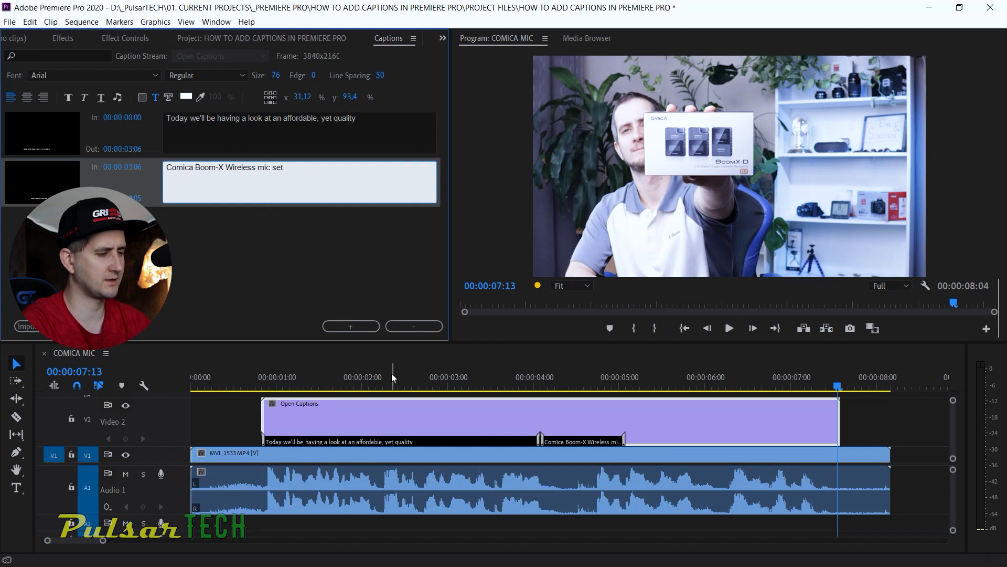
Deselect the second caption, save the project and place the playhead at 00:00:02:18 within the first caption
{"action": "left_click", "coordinate": [327, 278]}
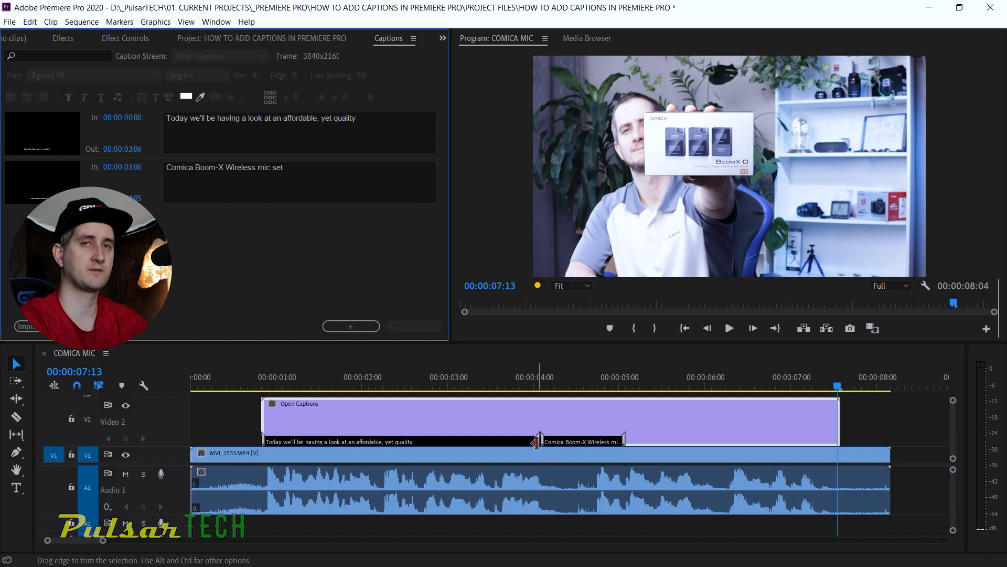
{"action": "key", "text": "ctrl+s"}
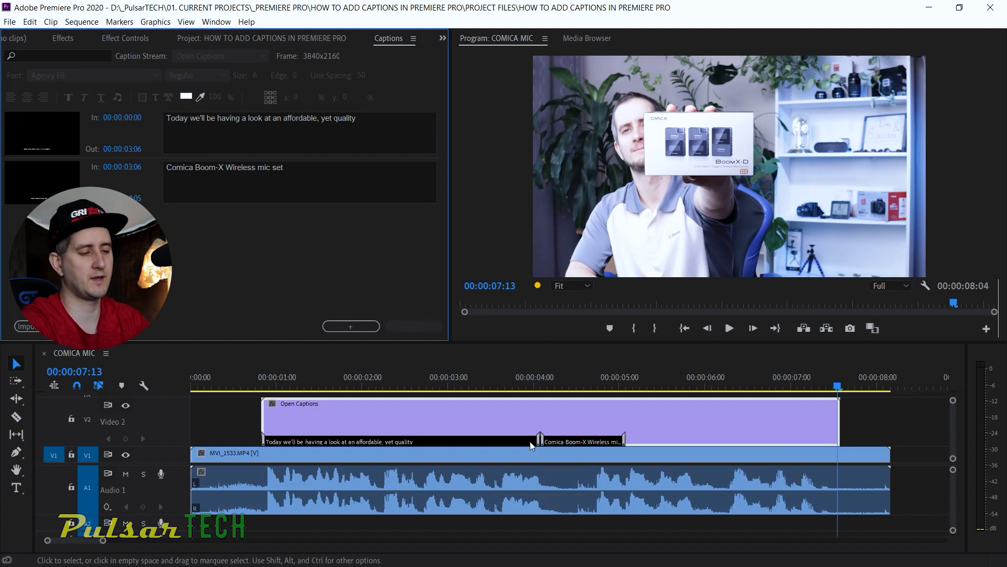
{"action": "left_click", "coordinate": [427, 376]}
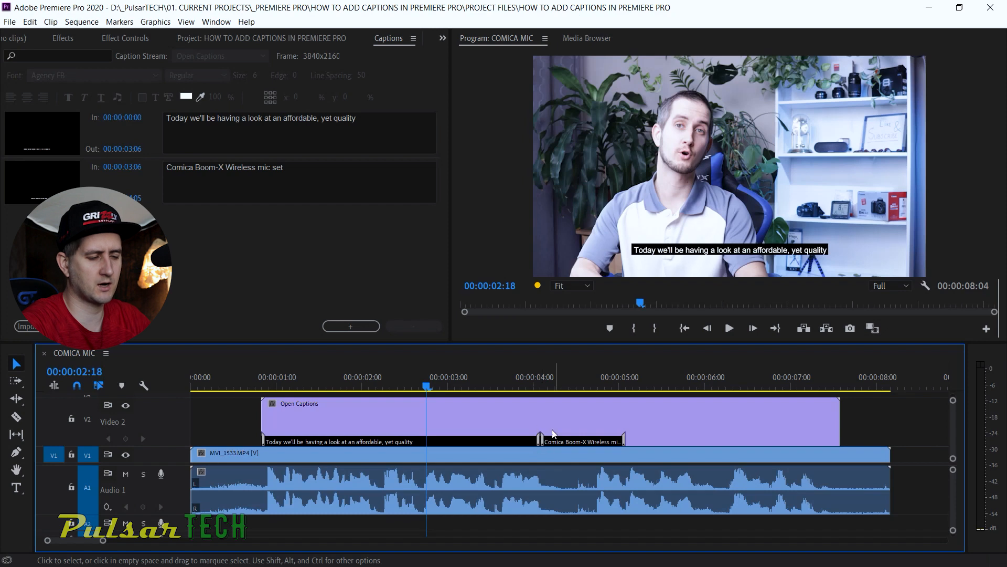
Play the sequence from 00:00:03:16 across the change to the second caption, and return the playhead to 00:00:04:05
{"action": "left_click", "coordinate": [505, 377]}
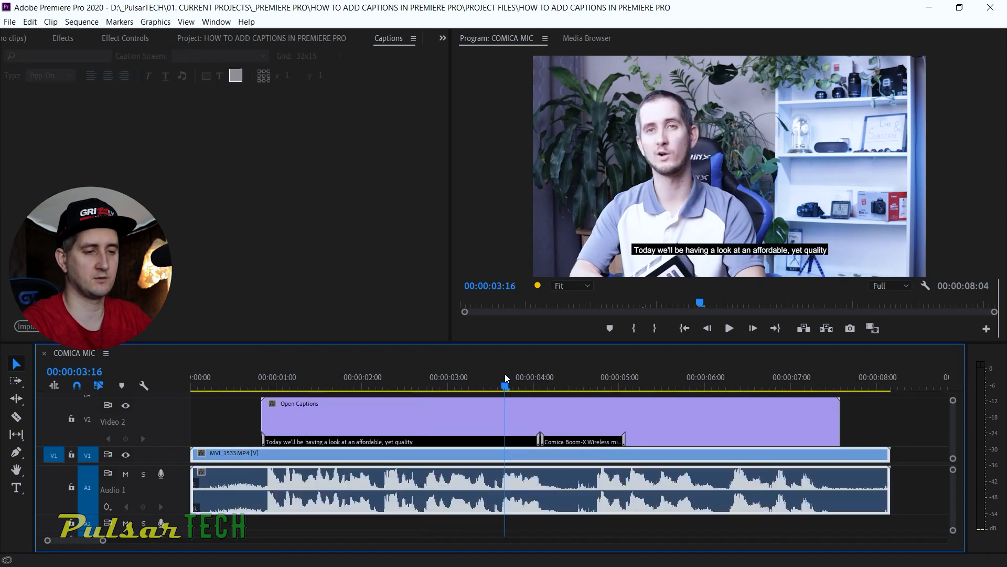
{"action": "key", "text": "space"}
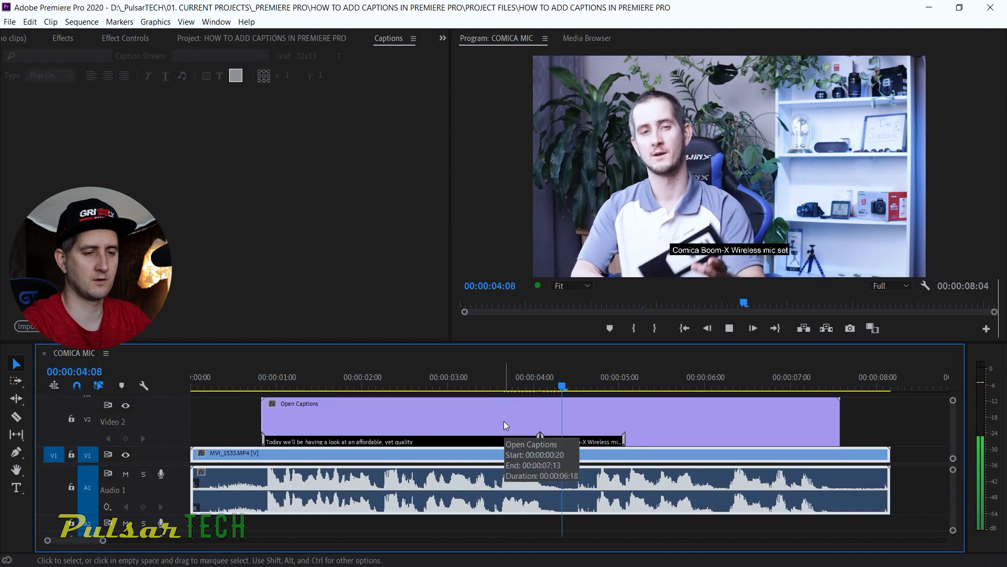
{"action": "key", "text": "space"}
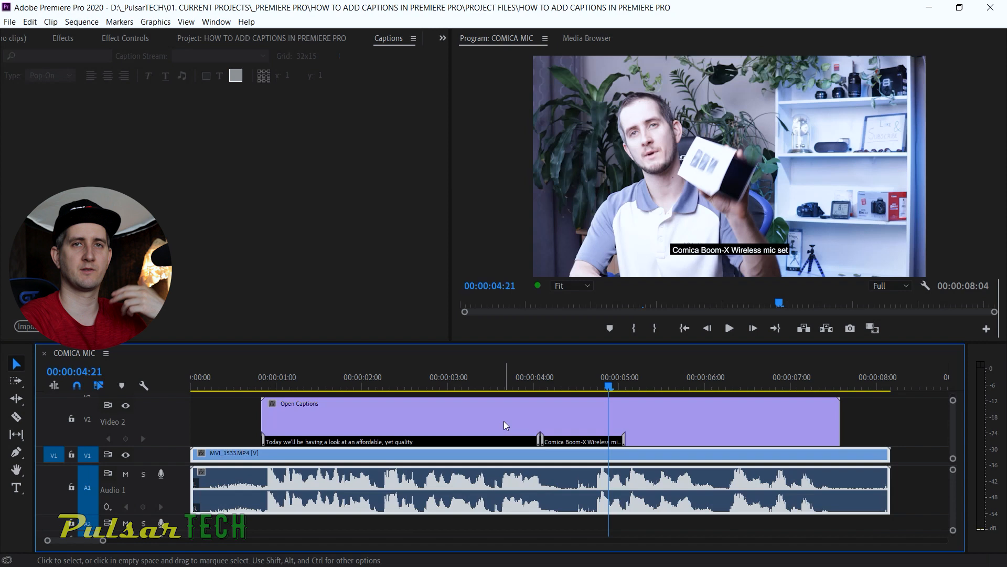
{"action": "mouse_move", "coordinate": [547, 374]}
{"action": "left_mouse_down"}
{"action": "mouse_move", "coordinate": [593, 364]}
{"action": "mouse_move", "coordinate": [553, 370]}
{"action": "left_mouse_up"}
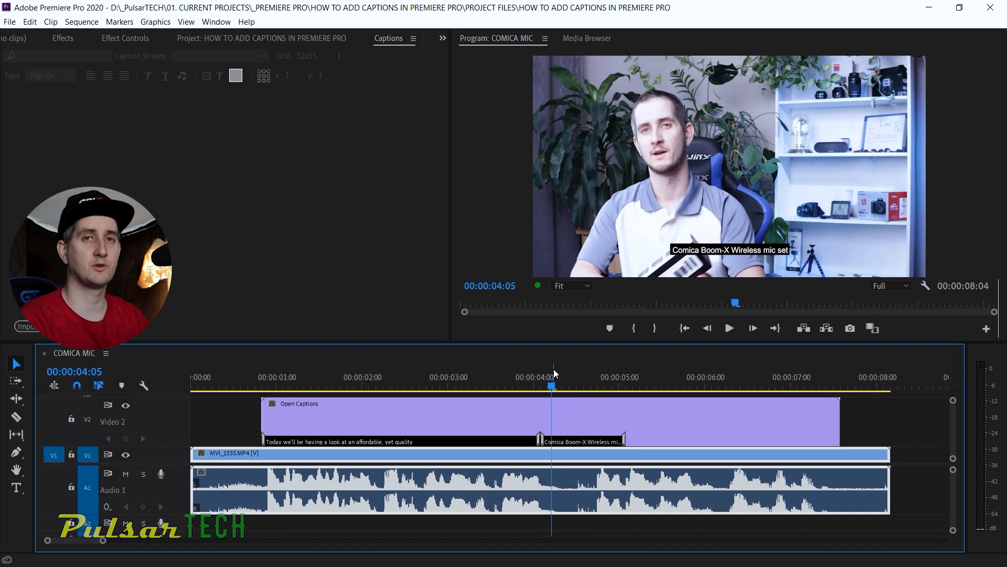
Move the second caption block to start at about 00:00:04:17, where its phrase begins, and extend its end to about 00:00:07:08
{"action": "left_click", "coordinate": [574, 441]}
{"action": "left_click", "coordinate": [574, 440]}
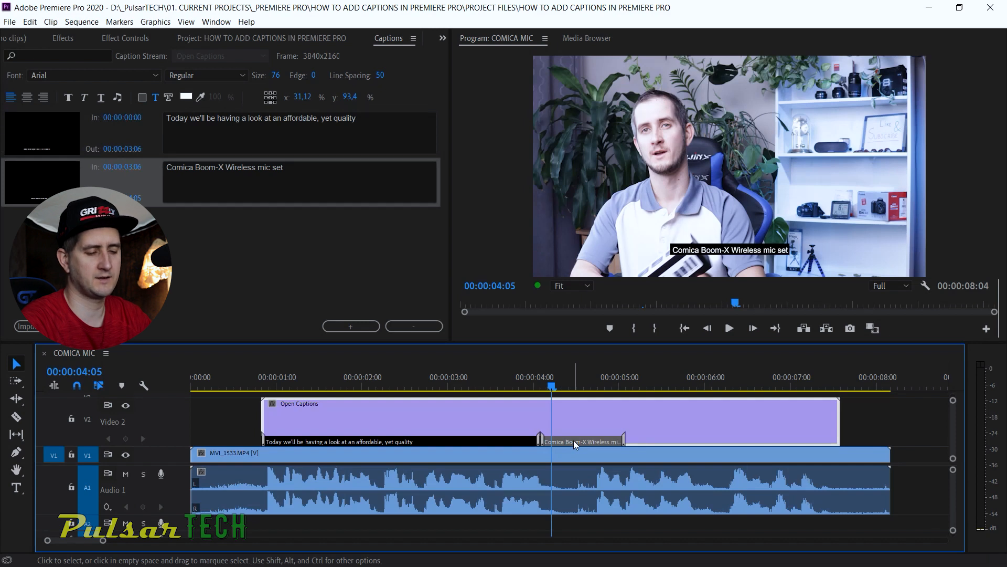
{"action": "left_click_drag", "start_coordinate": [574, 441], "coordinate": [627, 439]}
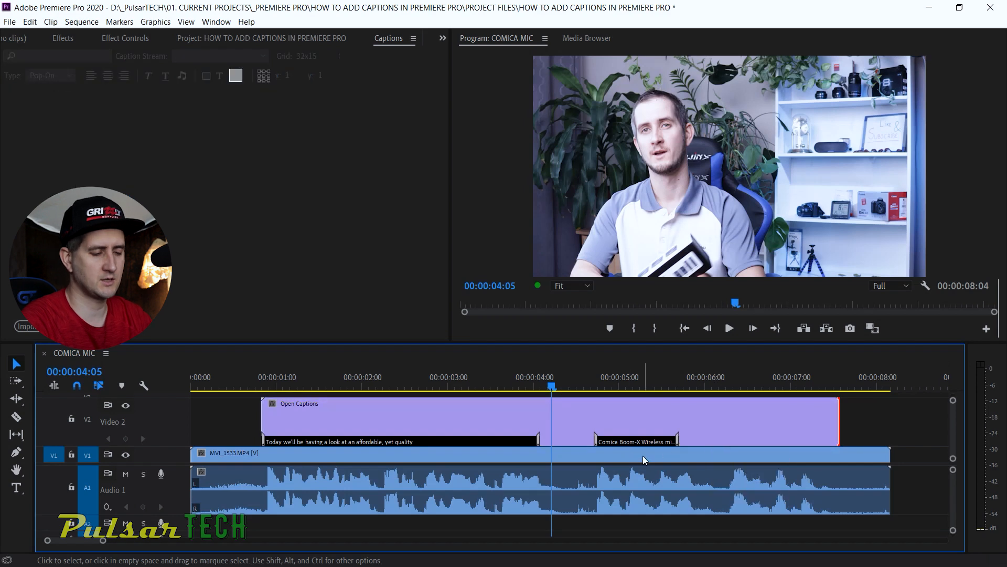
{"action": "left_click", "coordinate": [628, 441]}
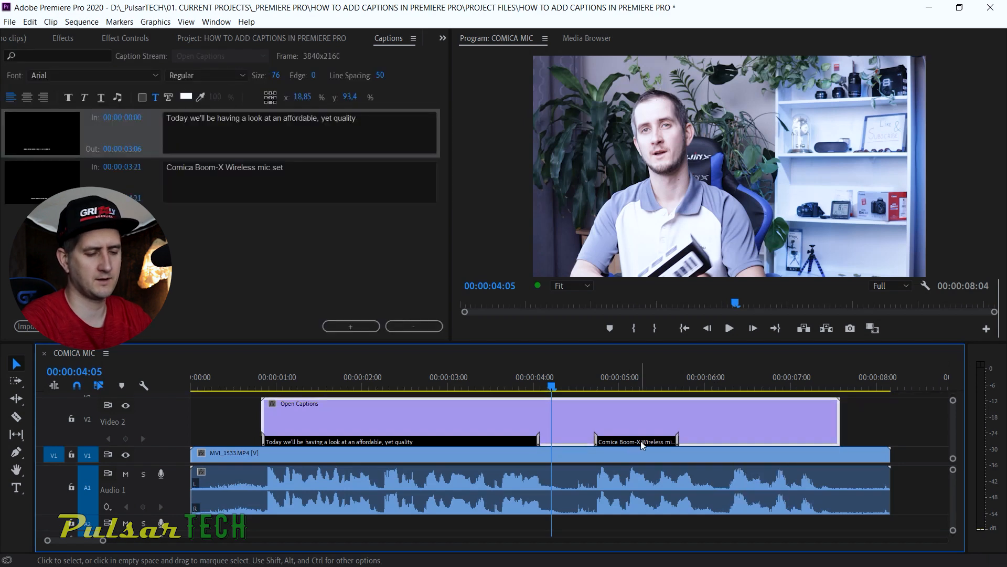
{"action": "left_click", "coordinate": [640, 441]}
{"action": "left_click_drag", "start_coordinate": [677, 441], "coordinate": [816, 443]}
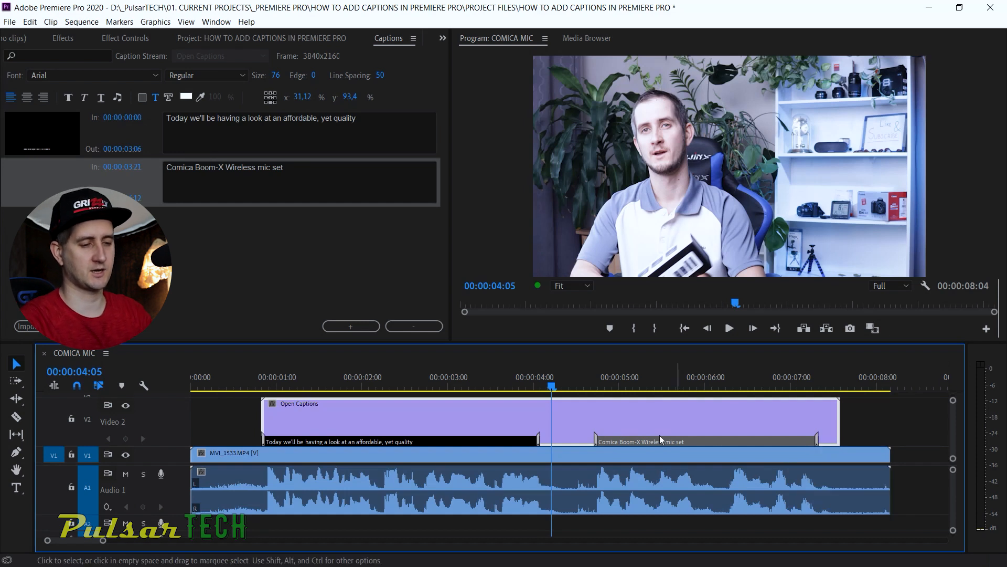
Play the sequence to its end and again from 00:00:00:03 to check the timing of both captions
{"action": "key", "text": "space"}
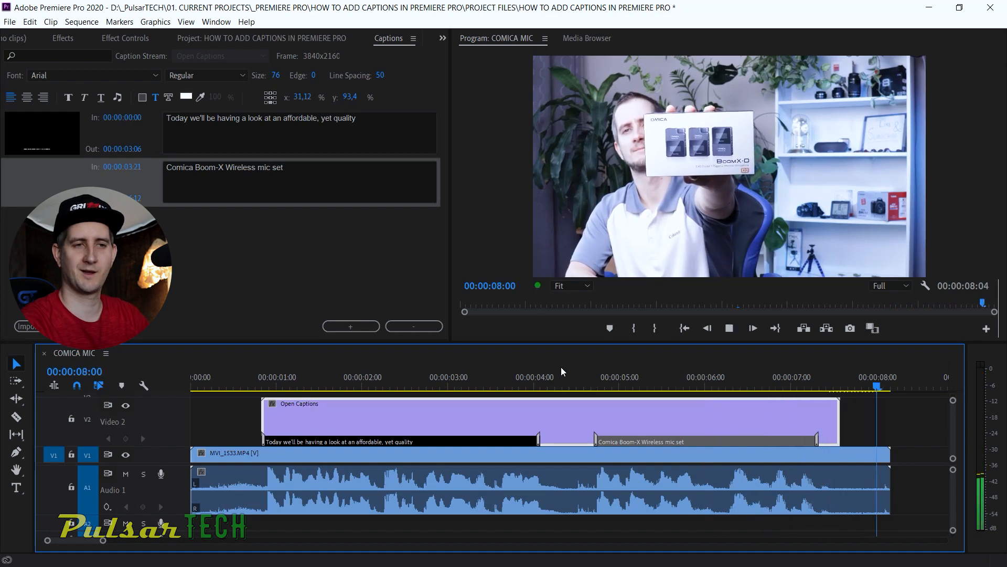
{"action": "left_click", "coordinate": [204, 374]}
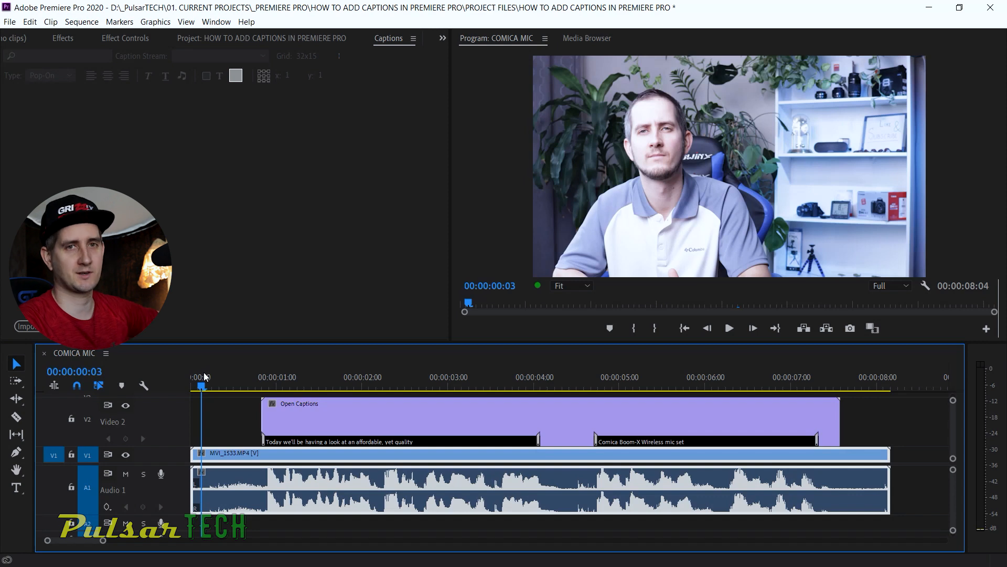
{"action": "key", "text": "space"}
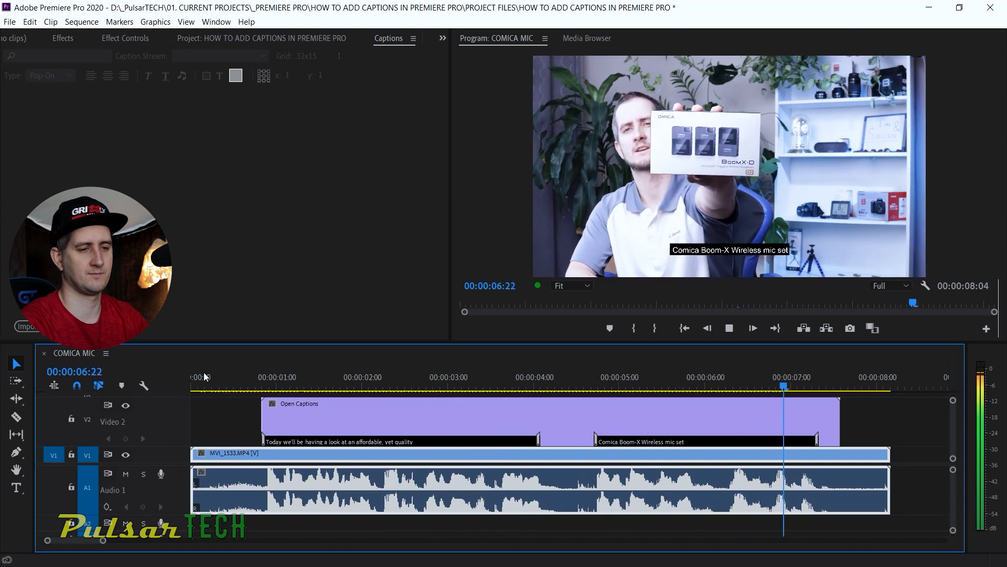
{"action": "key", "text": "space"}
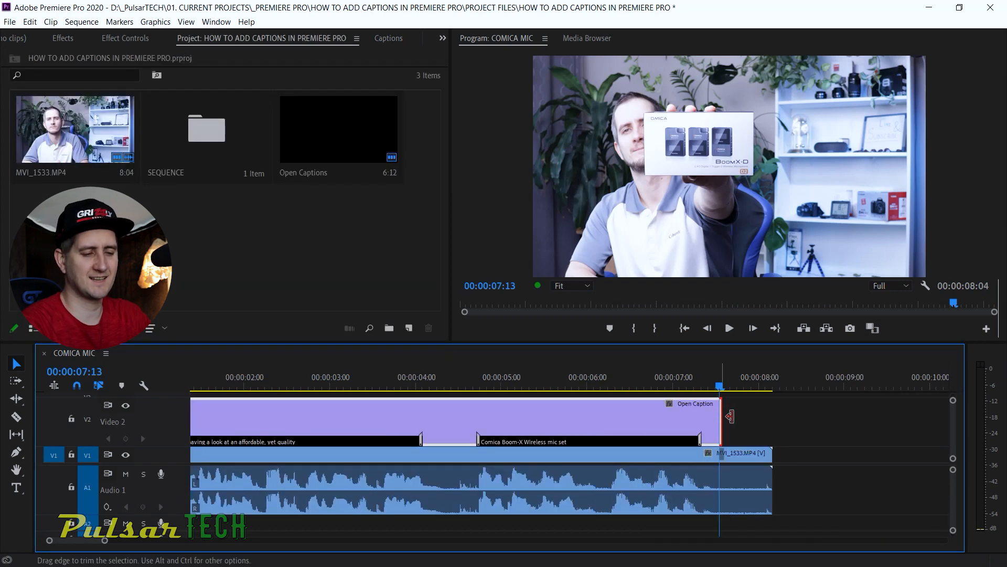
Extend the end of the Open Captions clip on V2 to about 00:00:07:18
{"action": "left_click_drag", "start_coordinate": [721, 419], "coordinate": [672, 425]}
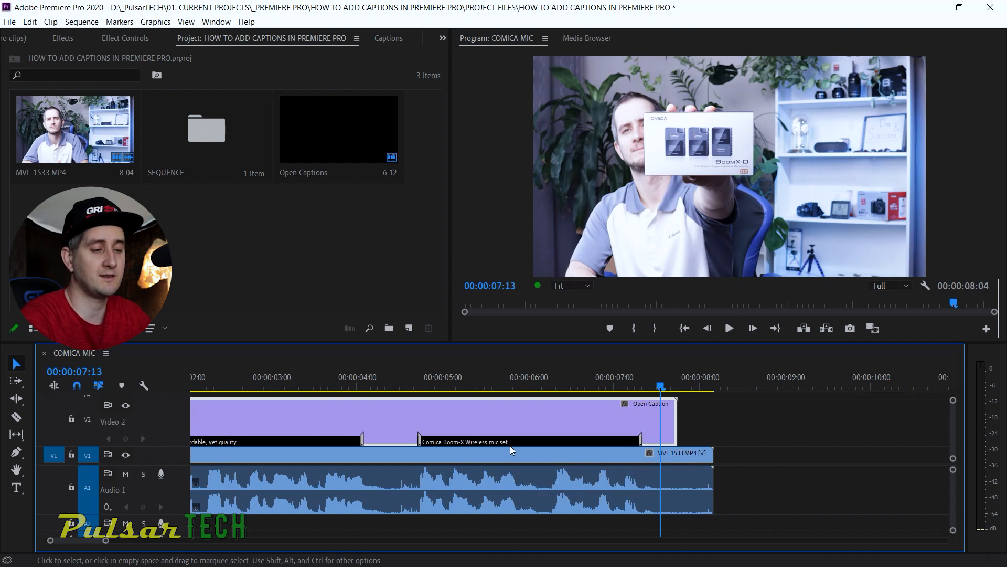
Create another Open Captions item at 3840 x 2160 and 23,976 fps, and place it on V2 from the footage's end
{"action": "left_click", "coordinate": [408, 329]}
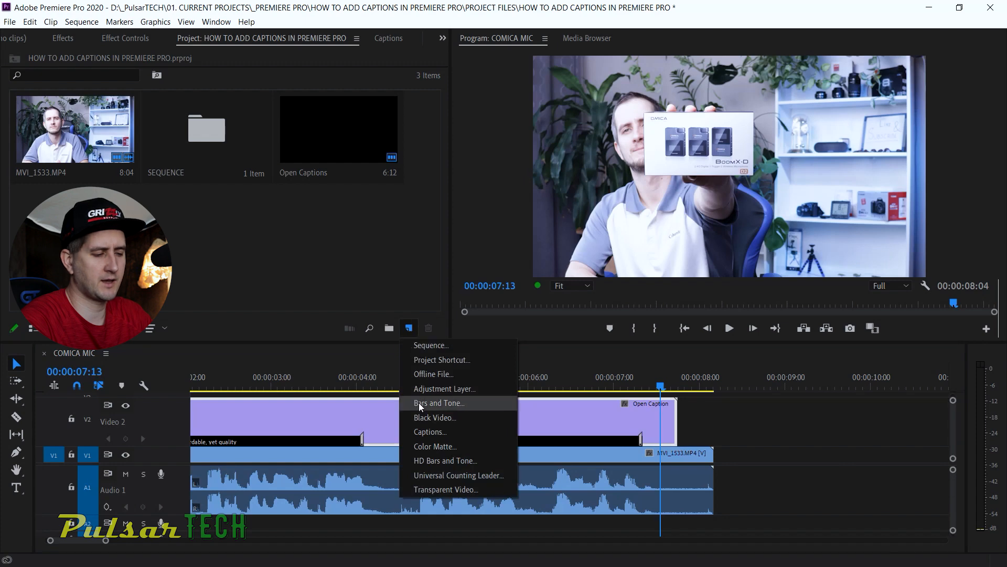
{"action": "left_click", "coordinate": [418, 432]}
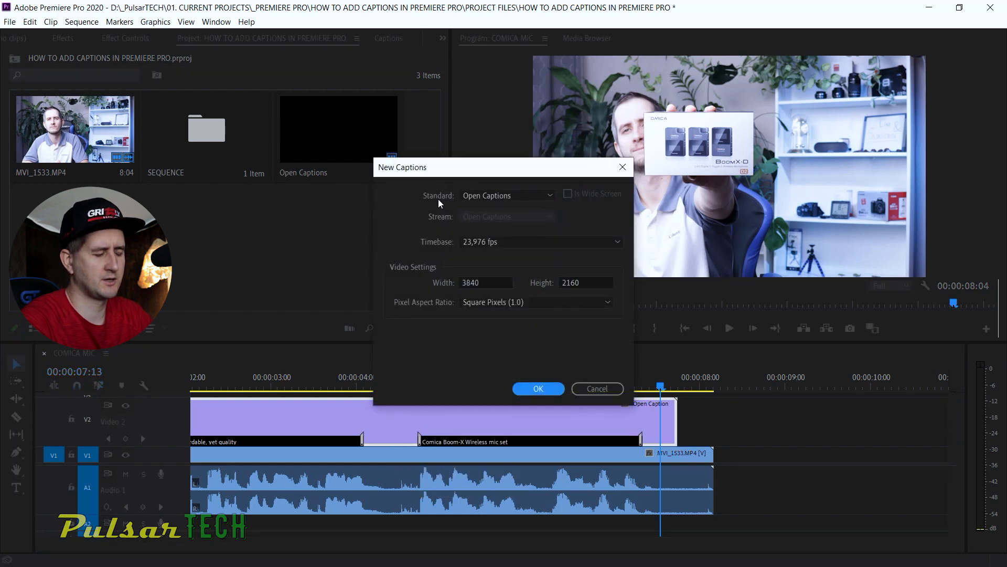
{"action": "left_click", "coordinate": [535, 388]}
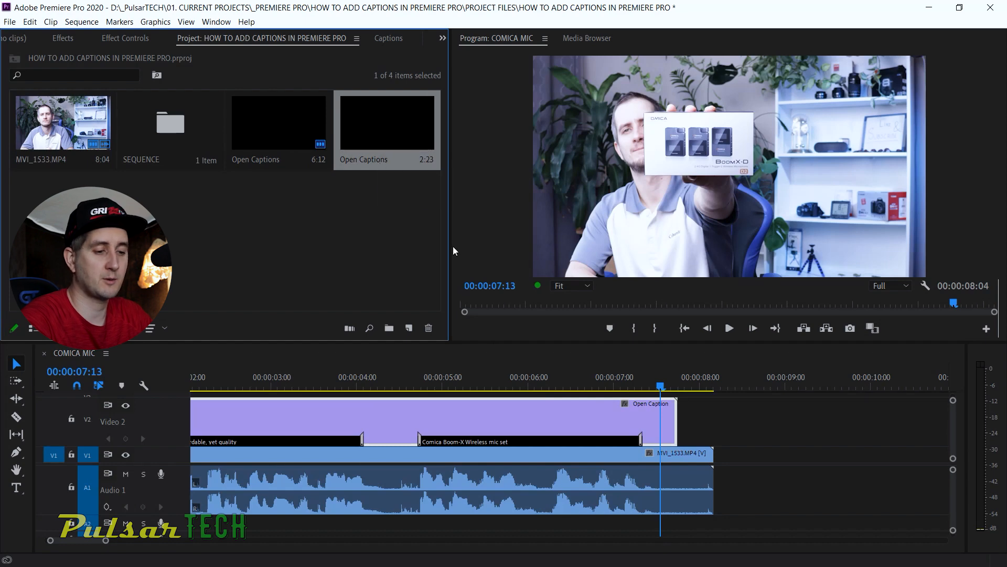
{"action": "left_click_drag", "start_coordinate": [375, 124], "coordinate": [719, 421]}
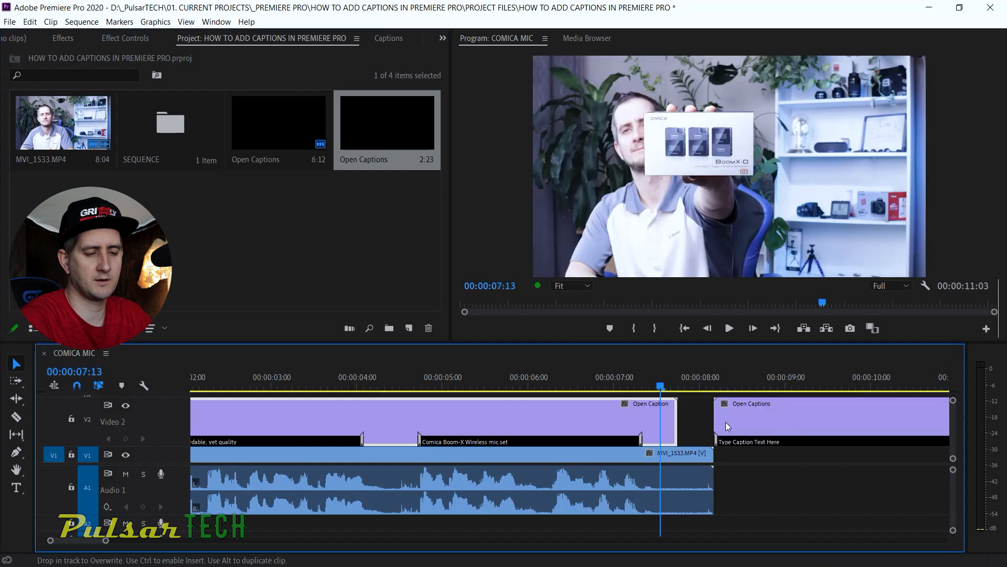
Delete the newly placed Open Captions clip after the footage's end from the timeline
{"action": "left_click", "coordinate": [778, 417]}
{"action": "key", "text": "Delete"}
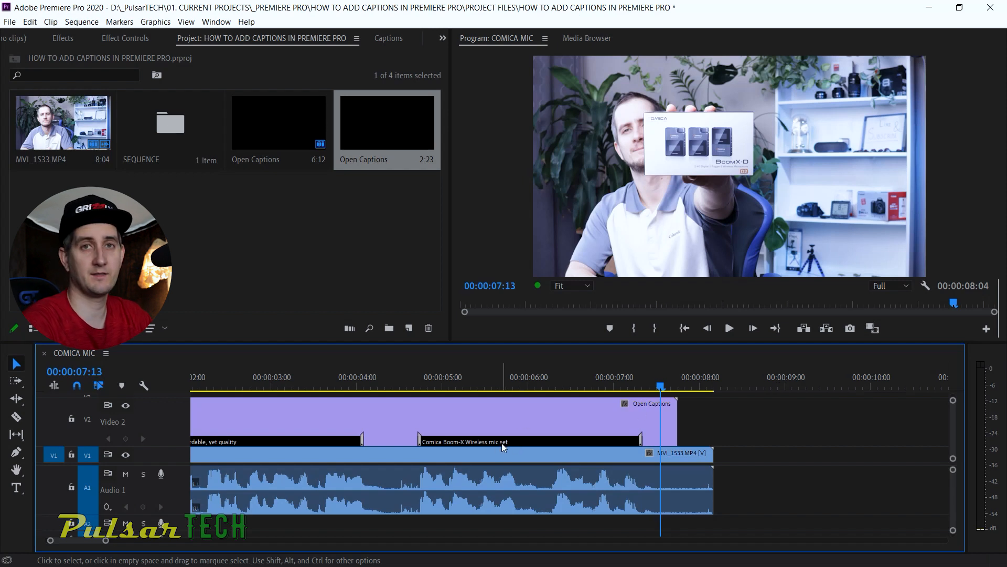
{"action": "scroll", "coordinate": [411, 472], "scroll_direction": "left", "scroll_amount": 3}
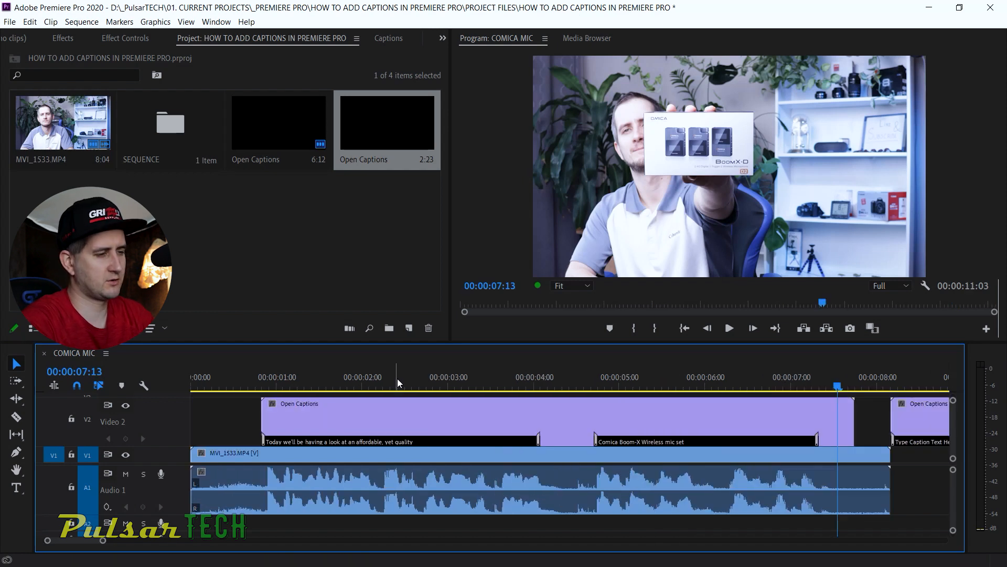
{"action": "key", "text": "Delete"}
Select the remaining Open Captions clip, place the playhead at 00:00:02:04 and save the project
{"action": "left_click", "coordinate": [390, 419]}
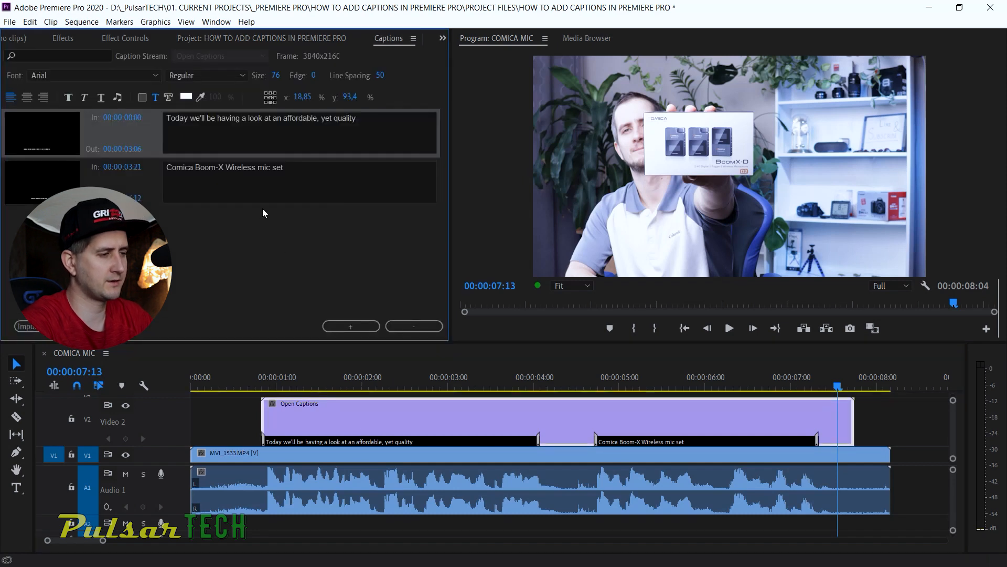
{"action": "left_click", "coordinate": [376, 387]}
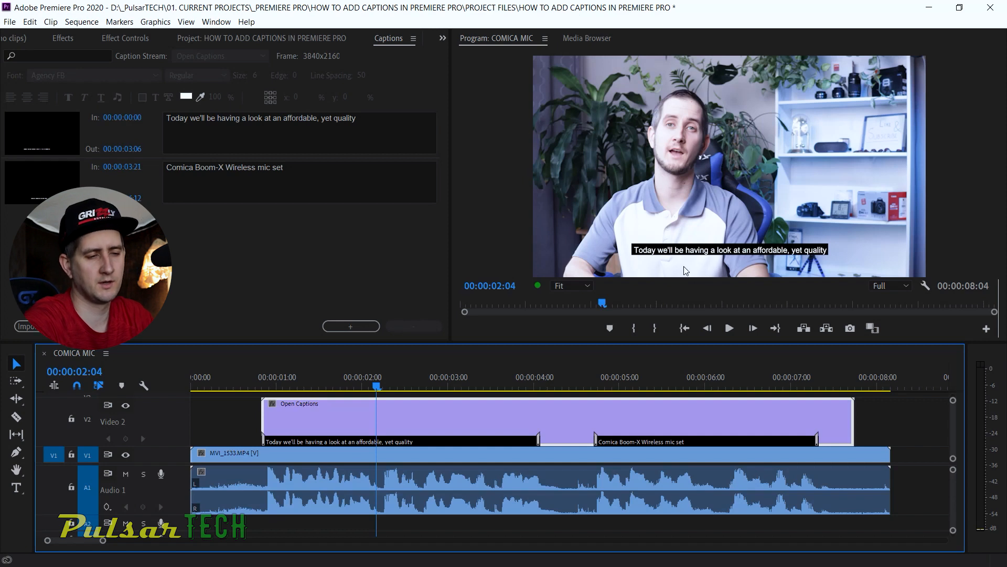
{"action": "key", "text": "ctrl+s"}
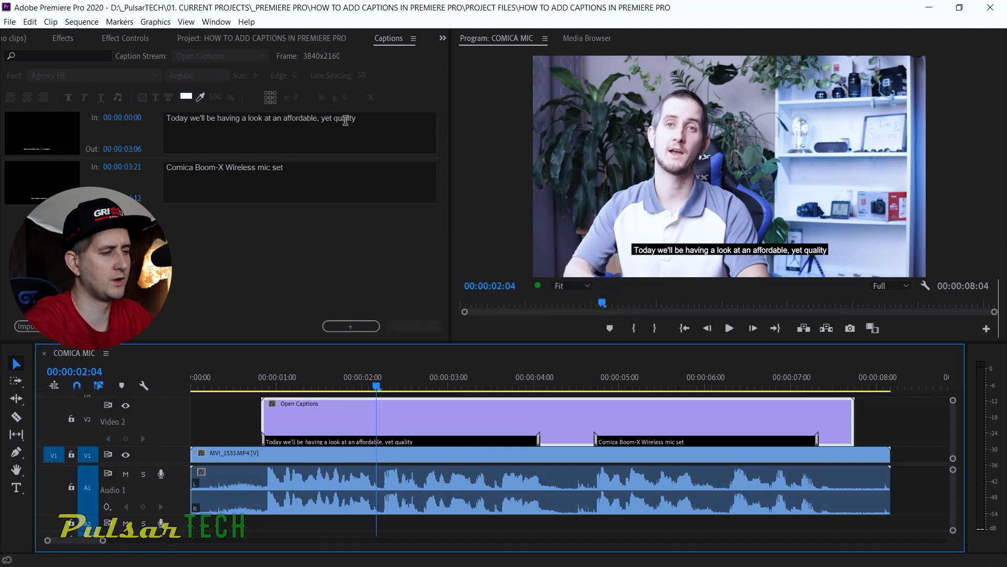
{"action": "left_click", "coordinate": [344, 119]}
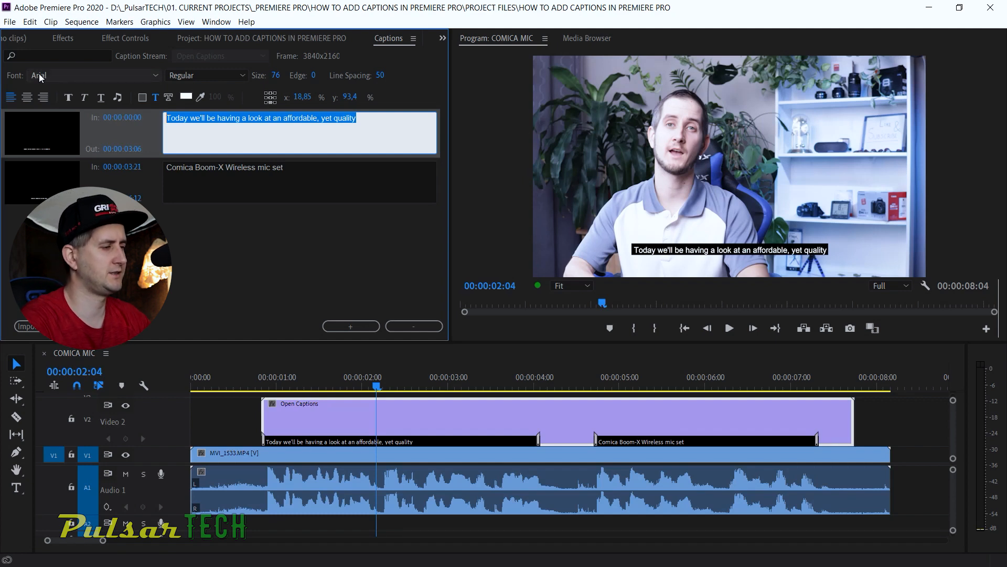
{"action": "left_click", "coordinate": [155, 76]}
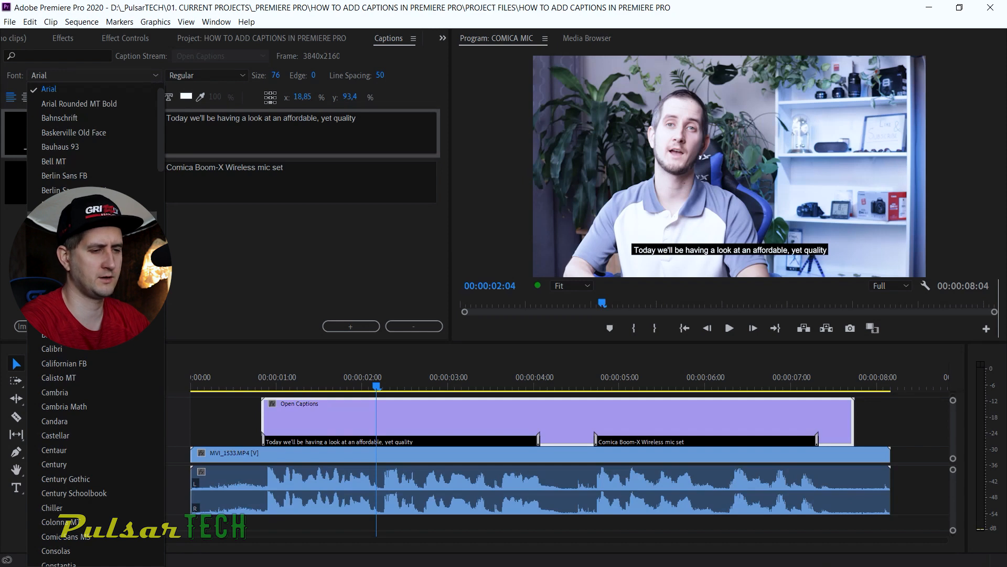
{"action": "left_click", "coordinate": [183, 77]}
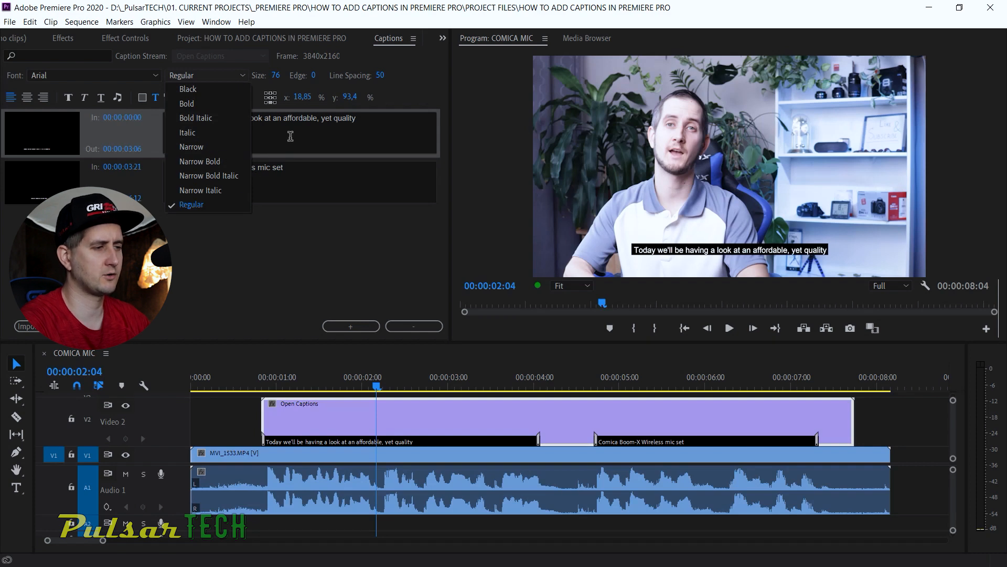
{"action": "left_click", "coordinate": [368, 121]}
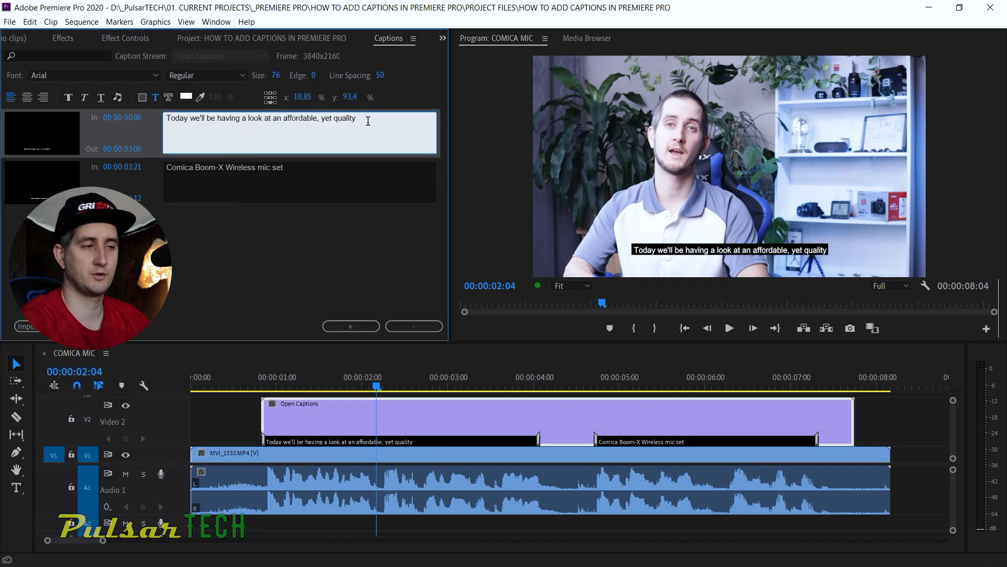
Set the text size of the first caption, "Today we'll be having a look at an affordable, yet quality", to 100
{"action": "left_click", "coordinate": [273, 118]}
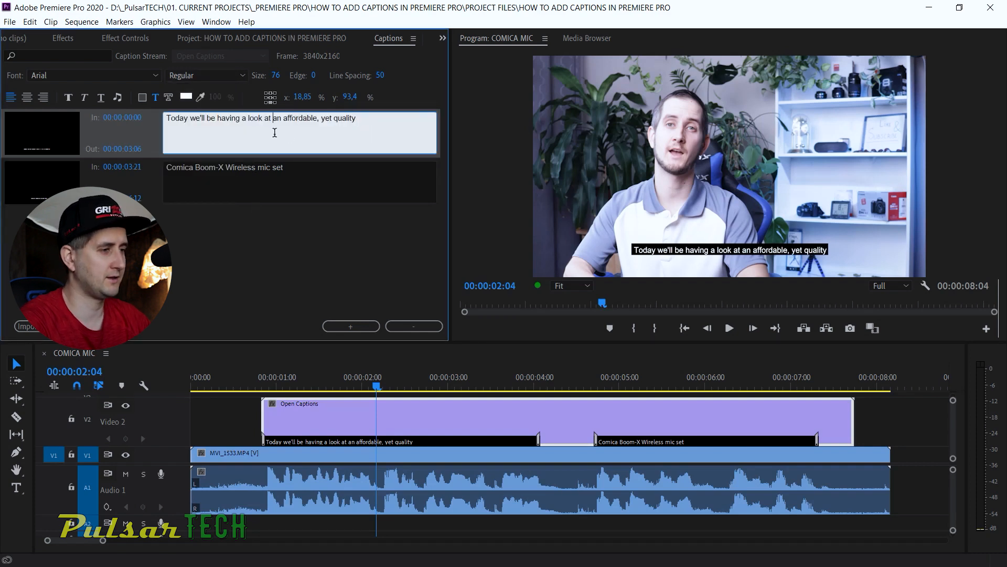
{"action": "left_click", "coordinate": [277, 75]}
{"action": "type", "text": "100"}
{"action": "key", "text": "Return"}
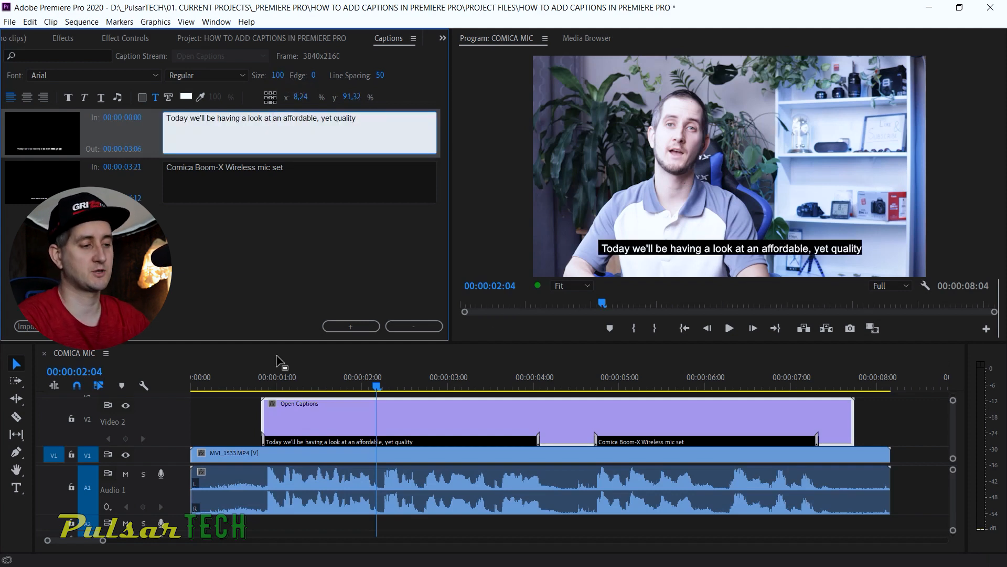
Play the sequence from 00:00:00:15 into the second caption to compare the text size of the two captions
{"action": "left_click", "coordinate": [246, 378]}
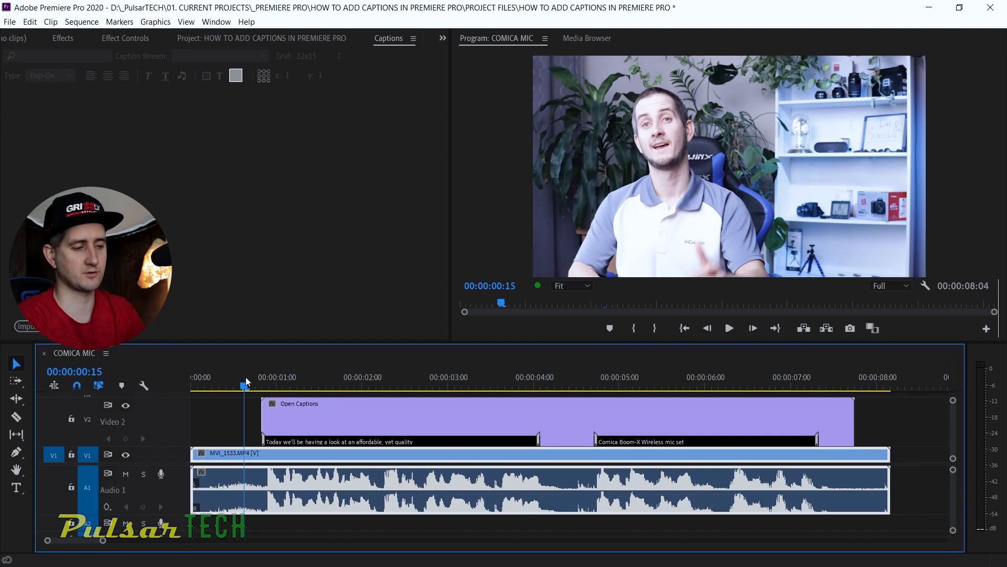
{"action": "key", "text": "space"}
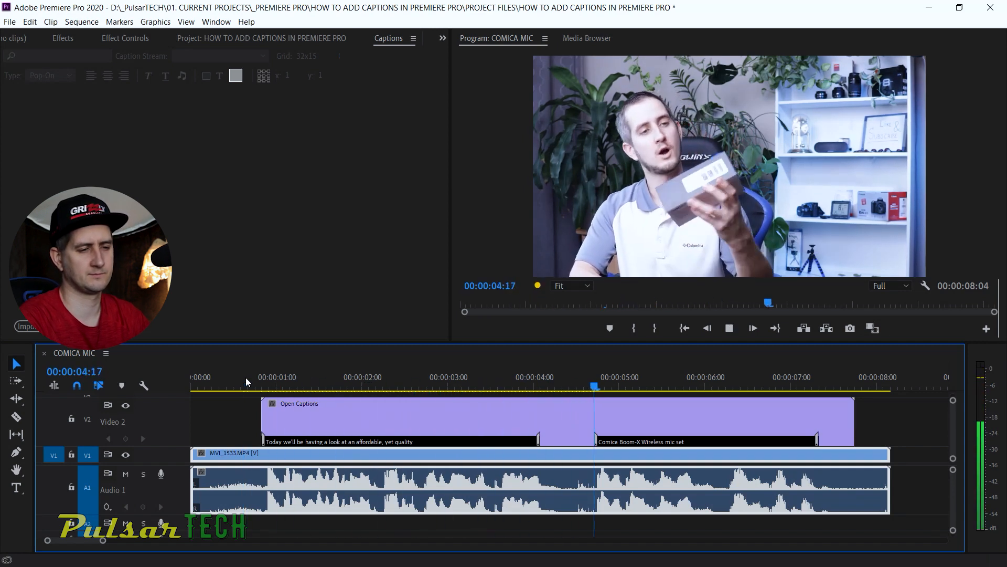
{"action": "key", "text": "space"}
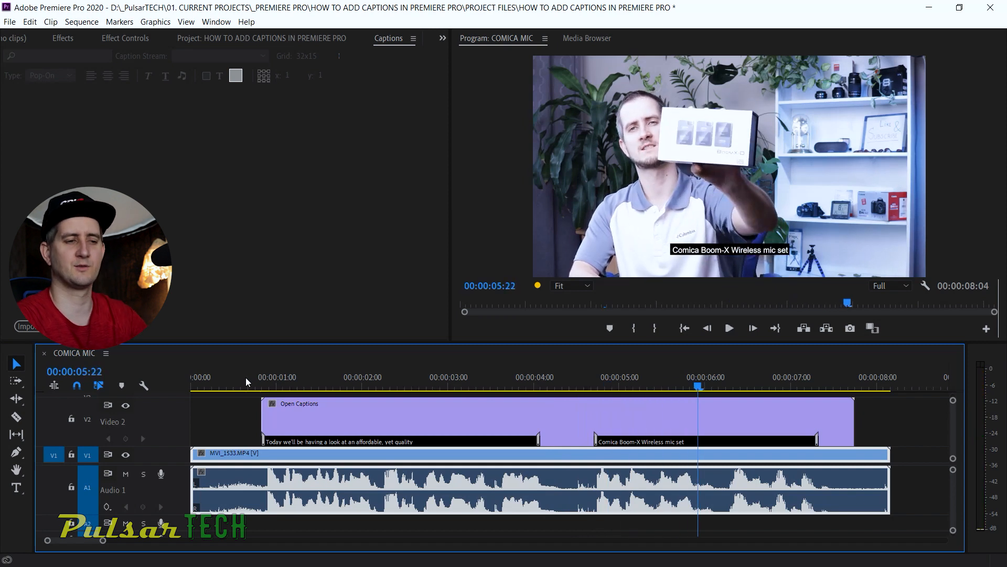
With the playhead at 00:00:02:08, try a horizontal position of 50 for the first caption and undo the change
{"action": "left_click", "coordinate": [391, 382]}
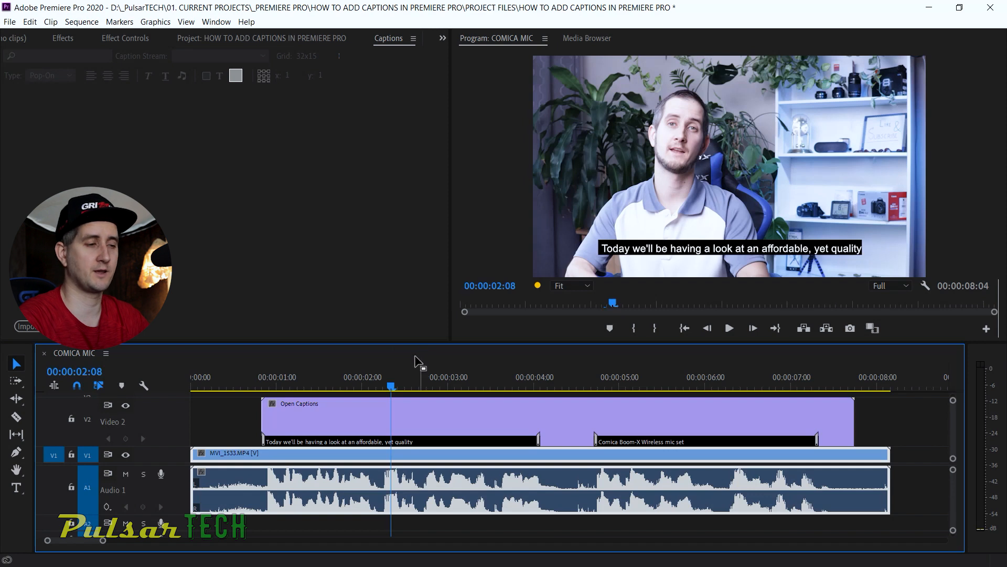
{"action": "left_click", "coordinate": [396, 93]}
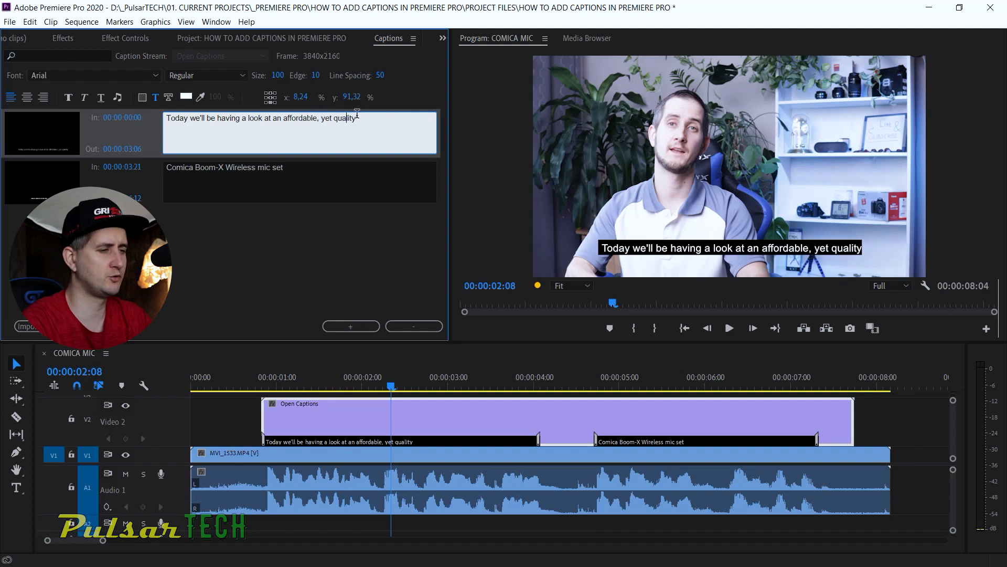
{"action": "left_click", "coordinate": [302, 95]}
{"action": "type", "text": "50"}
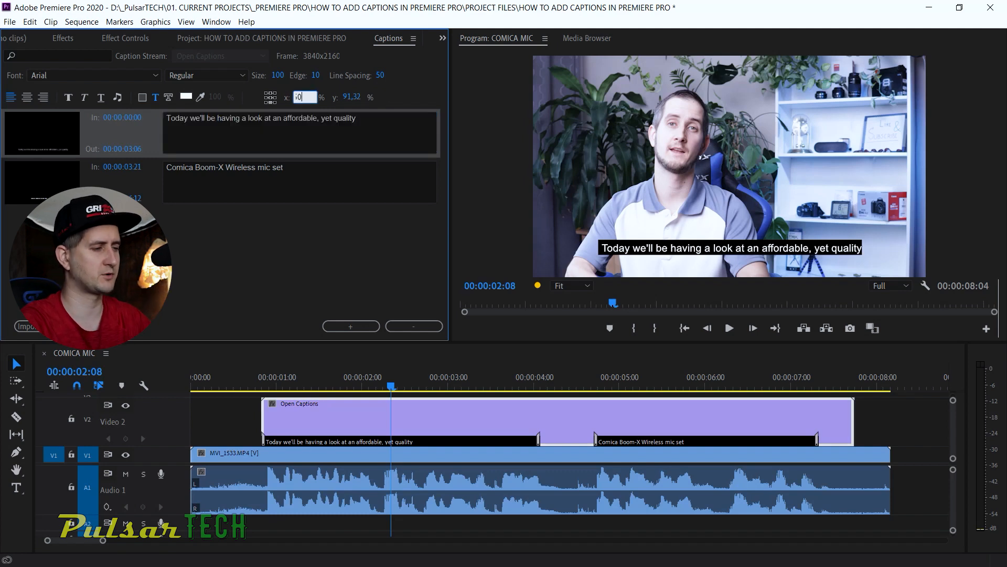
{"action": "key", "text": "Return"}
{"action": "left_click", "coordinate": [303, 98]}
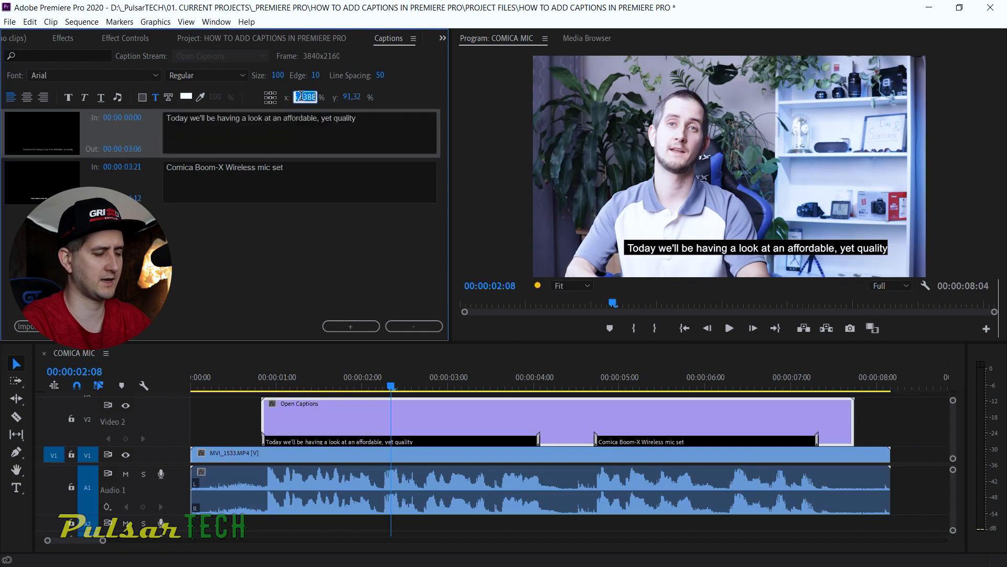
{"action": "key", "text": "ctrl+z"}
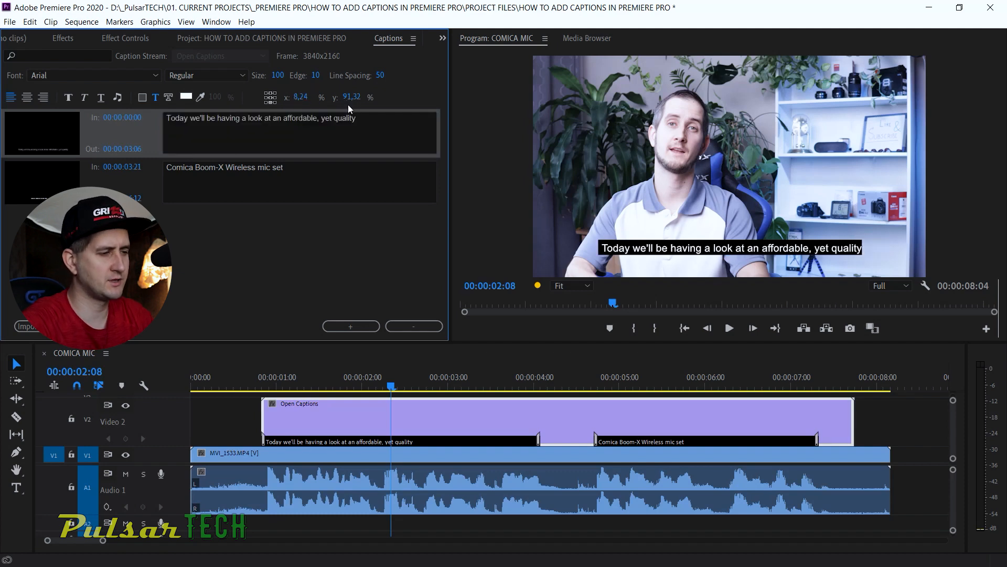
Restore the first caption's edge to 0 and save the project
{"action": "left_click_drag", "start_coordinate": [340, 97], "coordinate": [373, 101]}
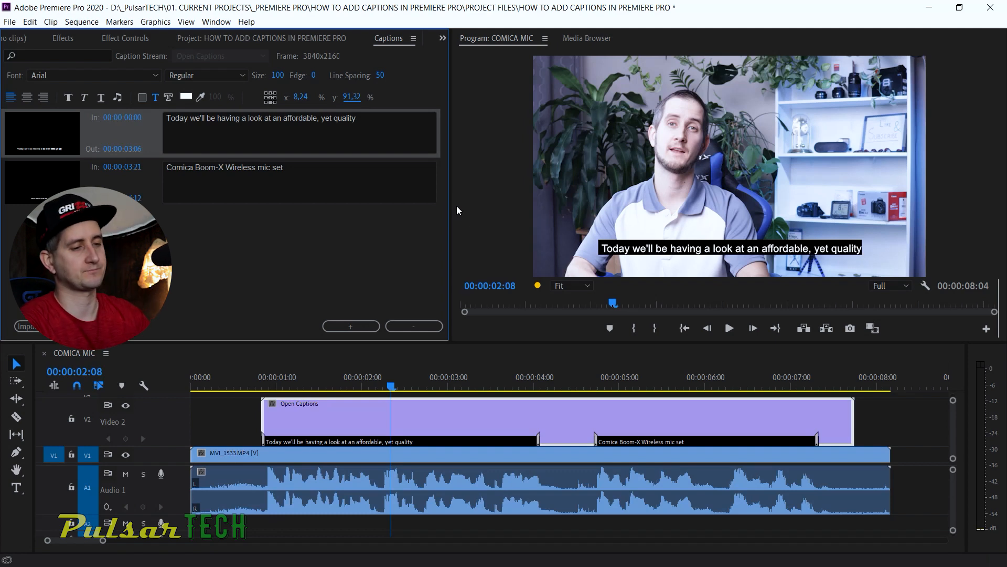
{"action": "key", "text": "ctrl+s"}
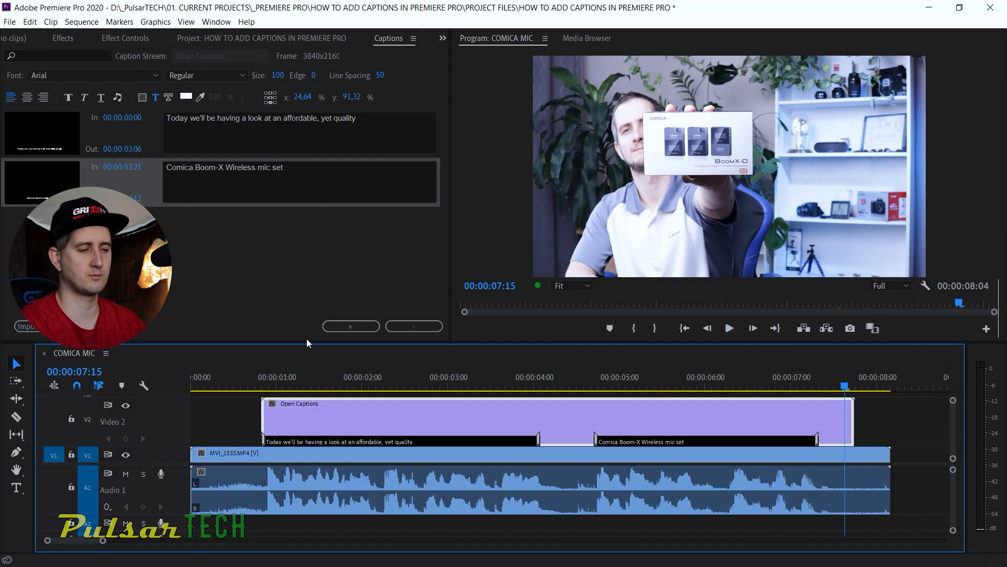
Open the export settings for the COMICA MIC sequence and show the caption export options
{"action": "key", "text": "ctrl+m"}
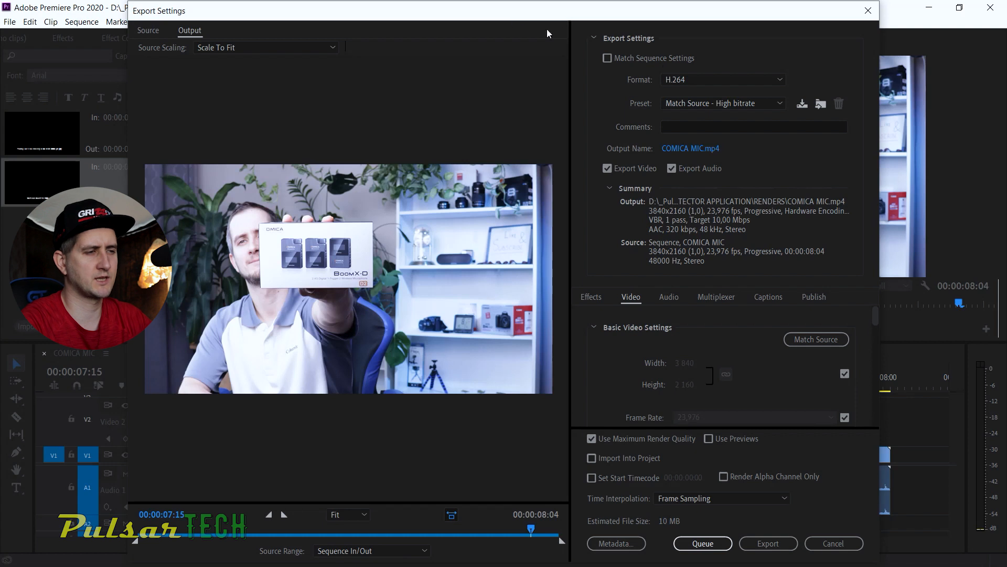
{"action": "left_click_drag", "start_coordinate": [552, 20], "coordinate": [540, 17]}
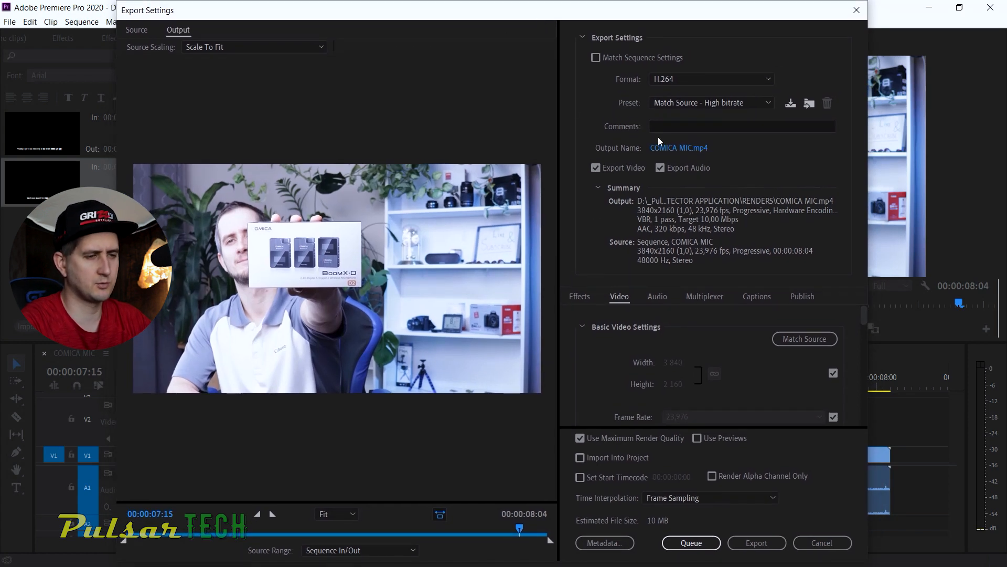
{"action": "left_click", "coordinate": [753, 297]}
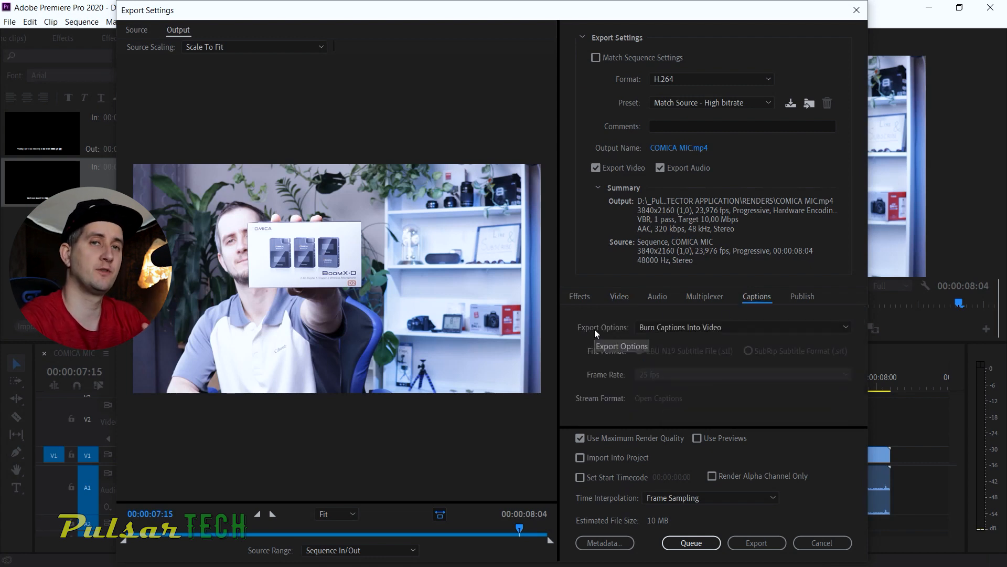
Switch the caption export option to None and back to Burn Captions Into Video
{"action": "left_click", "coordinate": [644, 327]}
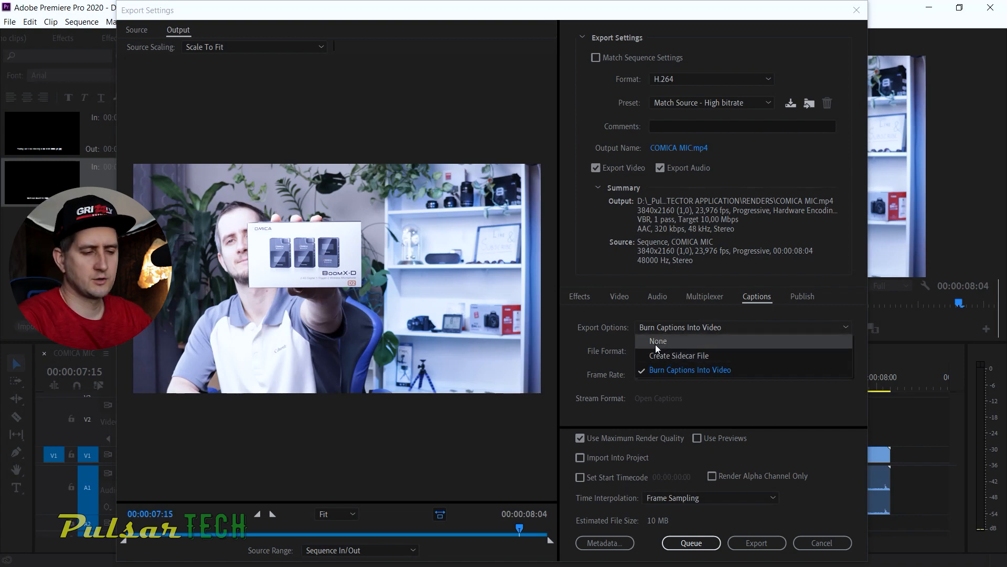
{"action": "left_click", "coordinate": [656, 344]}
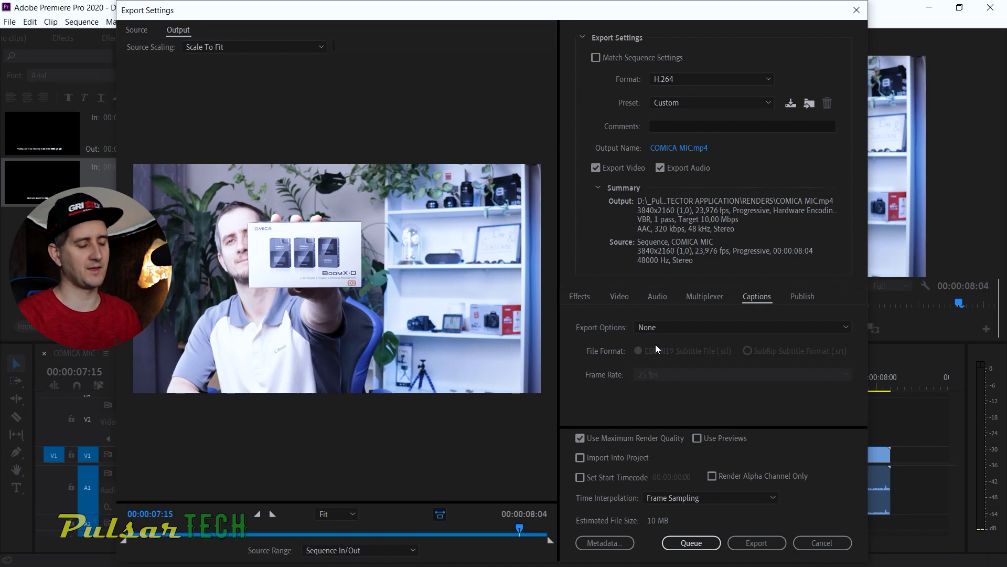
{"action": "left_click", "coordinate": [654, 329]}
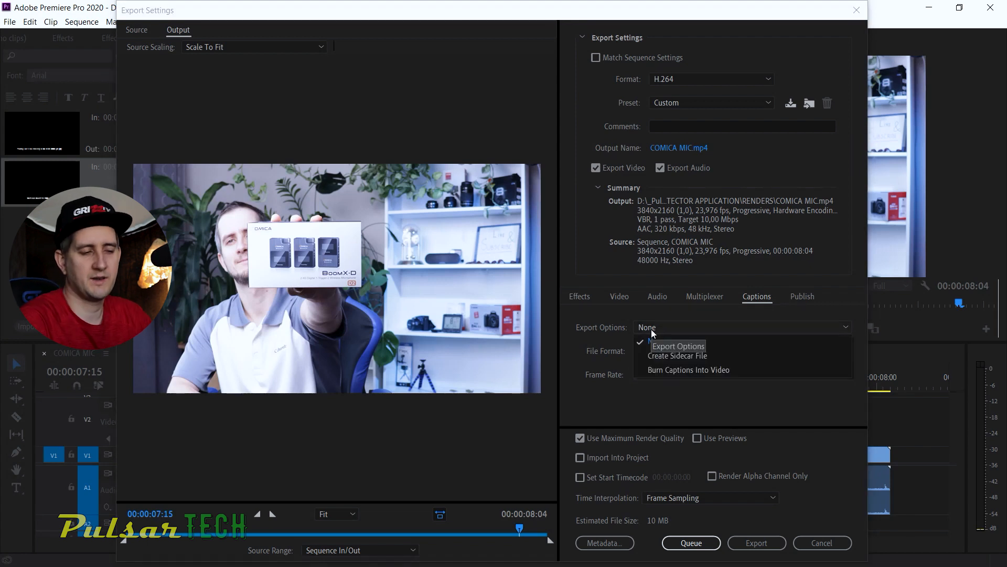
{"action": "left_click", "coordinate": [650, 368]}
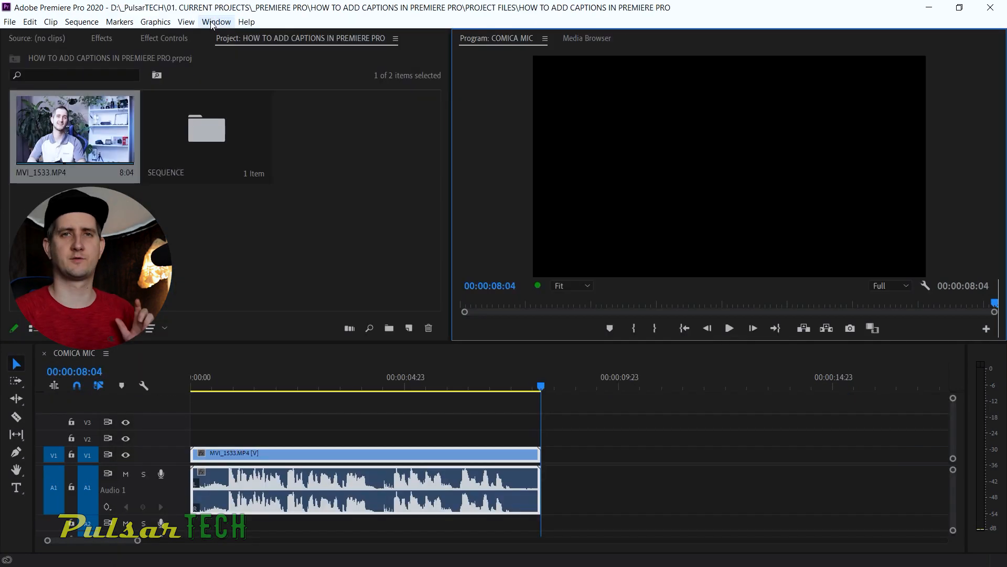
Show the captions workspace panel and create a new captions item with the Open Captions standard
{"action": "left_click", "coordinate": [212, 23]}
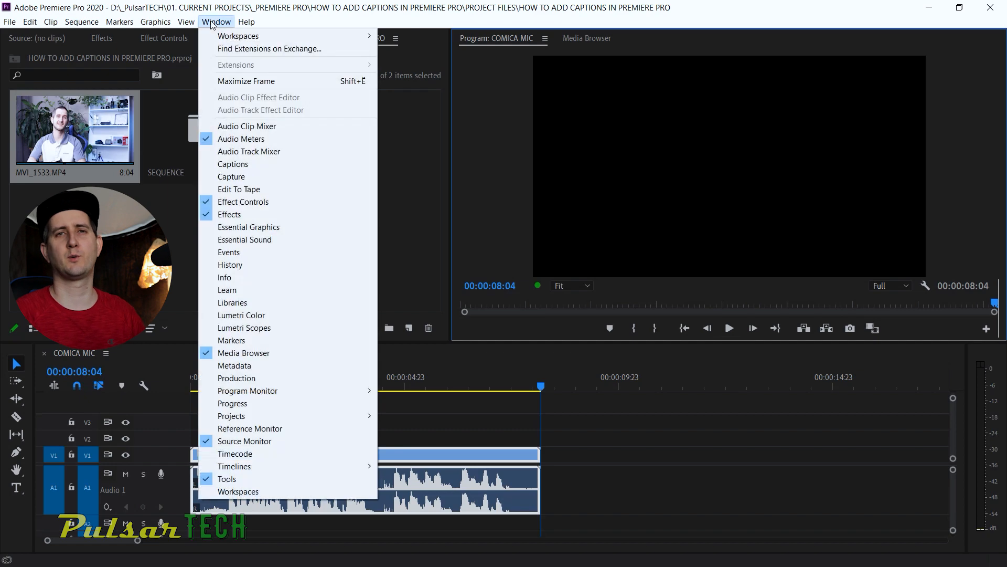
{"action": "left_click", "coordinate": [206, 166]}
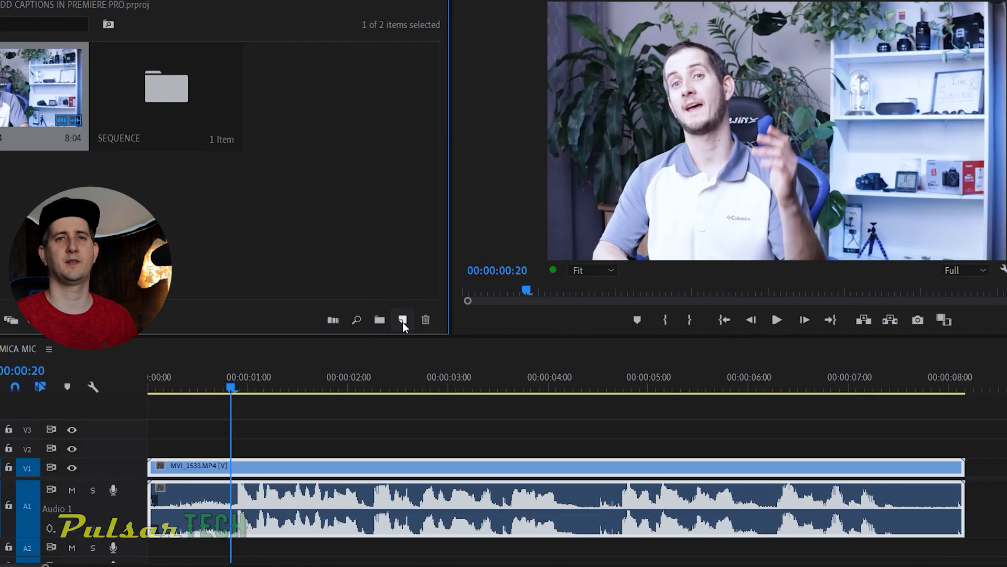
{"action": "left_click", "coordinate": [401, 323]}
{"action": "left_click", "coordinate": [395, 460]}
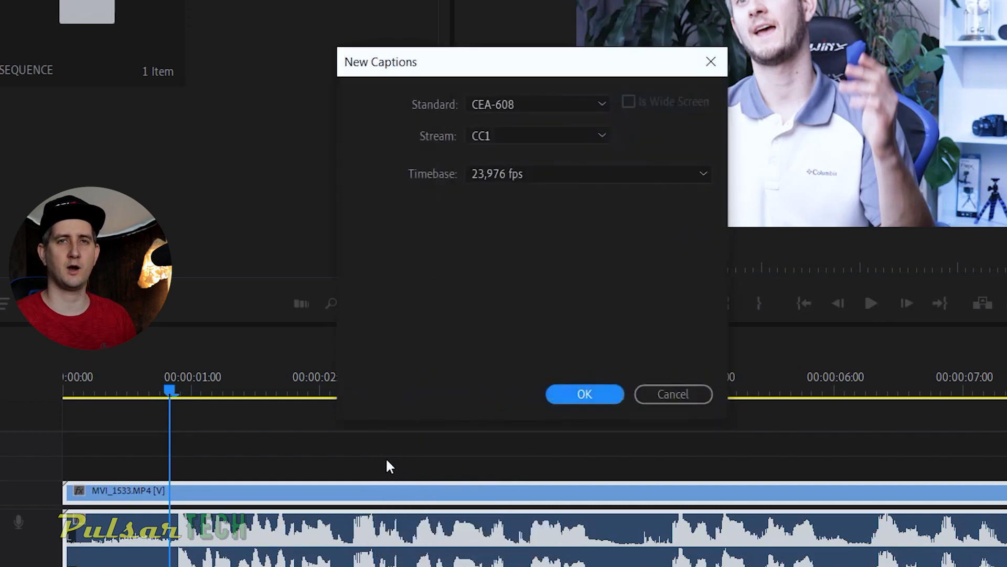
{"action": "left_click", "coordinate": [539, 109]}
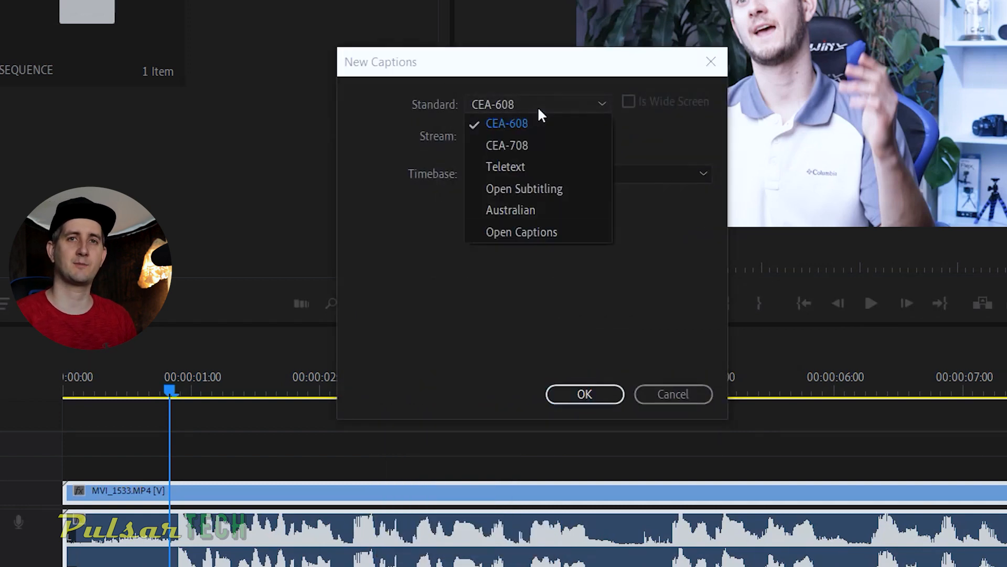
{"action": "left_click", "coordinate": [495, 232]}
{"action": "left_click", "coordinate": [577, 392]}
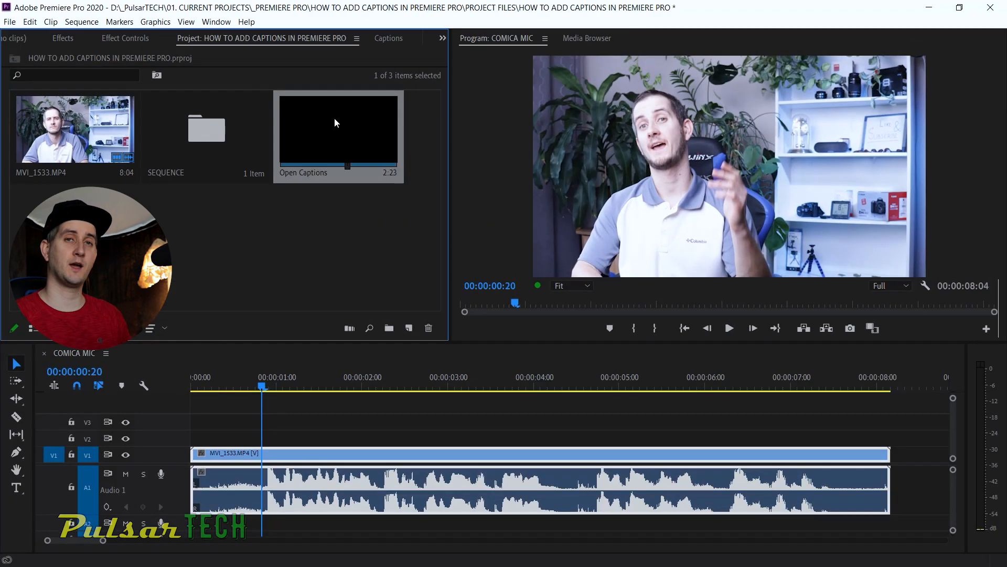
Place Open Captions on V2 at 00:00:00:20 and enter the caption "Today we'll be having a look at an affordable, yet quality"
{"action": "left_click_drag", "start_coordinate": [280, 9], "coordinate": [187, 451]}
{"action": "left_click_drag", "start_coordinate": [279, 428], "coordinate": [265, 429]}
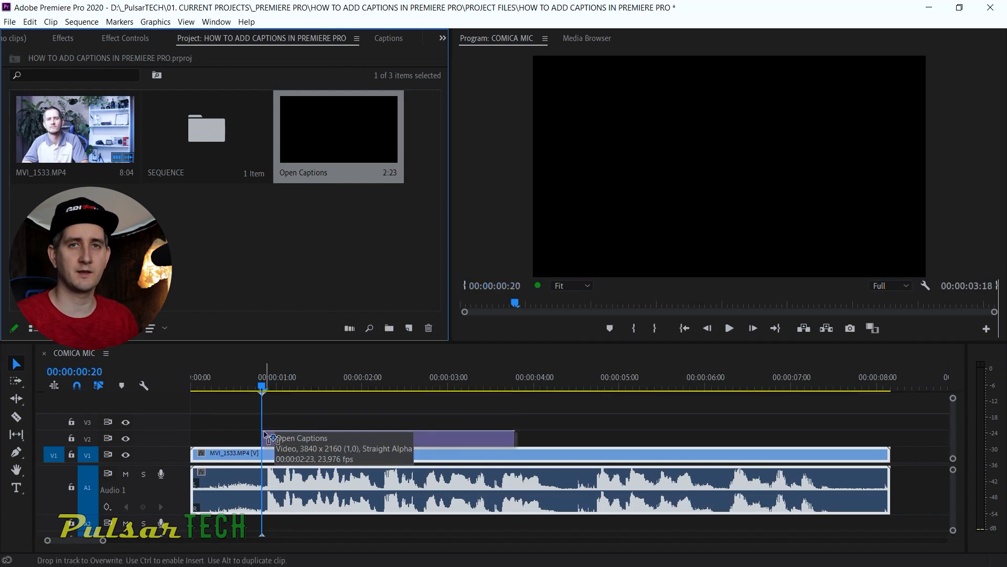
{"action": "left_click", "coordinate": [387, 38]}
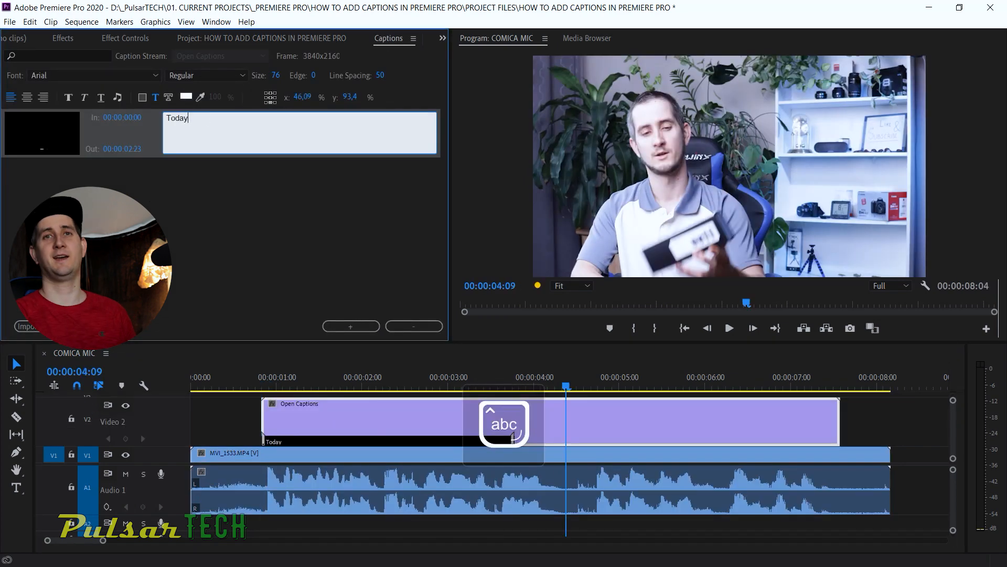
{"action": "type", "text": "we'll be having a look at an affordable, yet quality"}
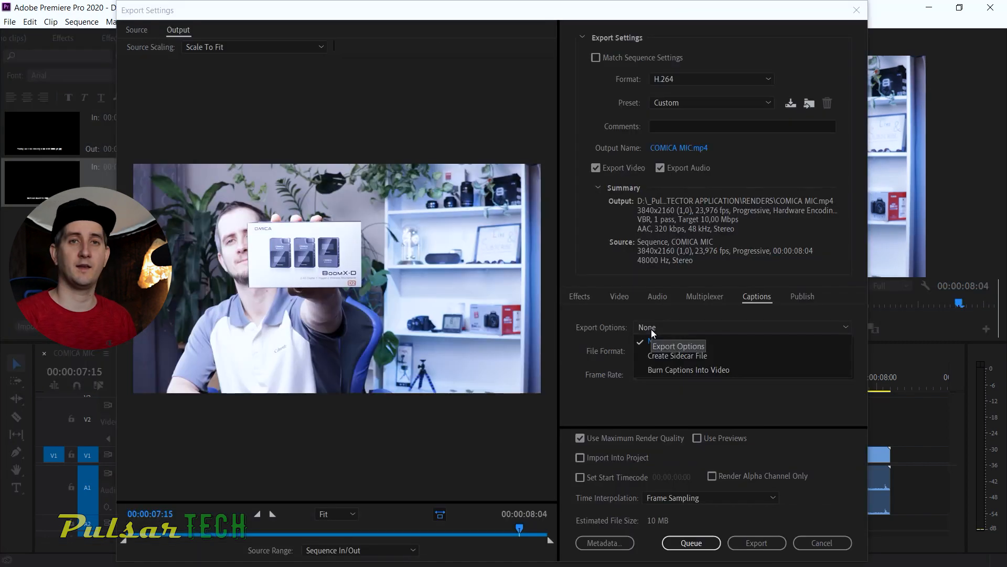
Set the caption export option to Burn Captions Into Video for the H.264 export
{"action": "left_click", "coordinate": [649, 368]}
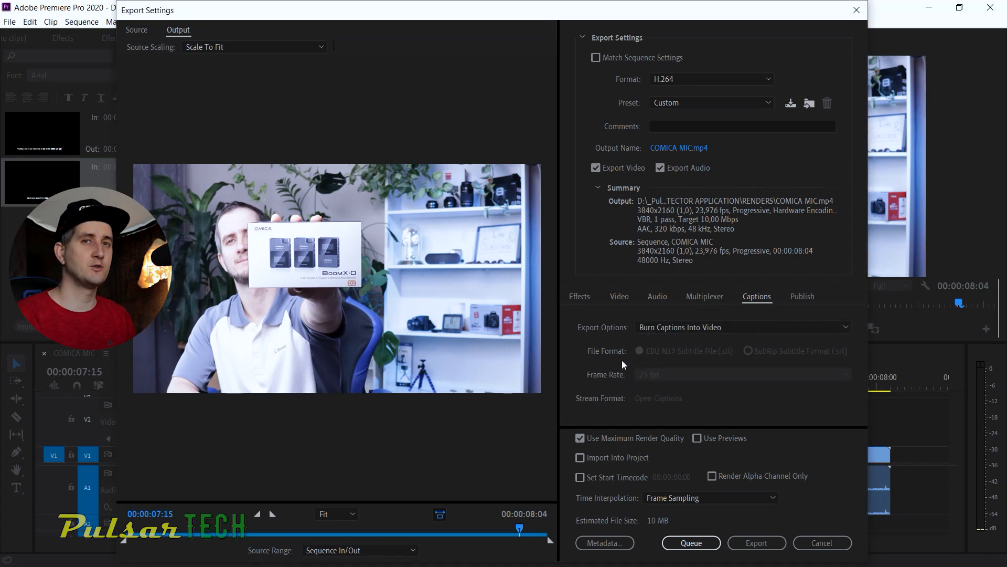
{"action": "left_click", "coordinate": [650, 329]}
{"action": "left_click", "coordinate": [607, 326]}
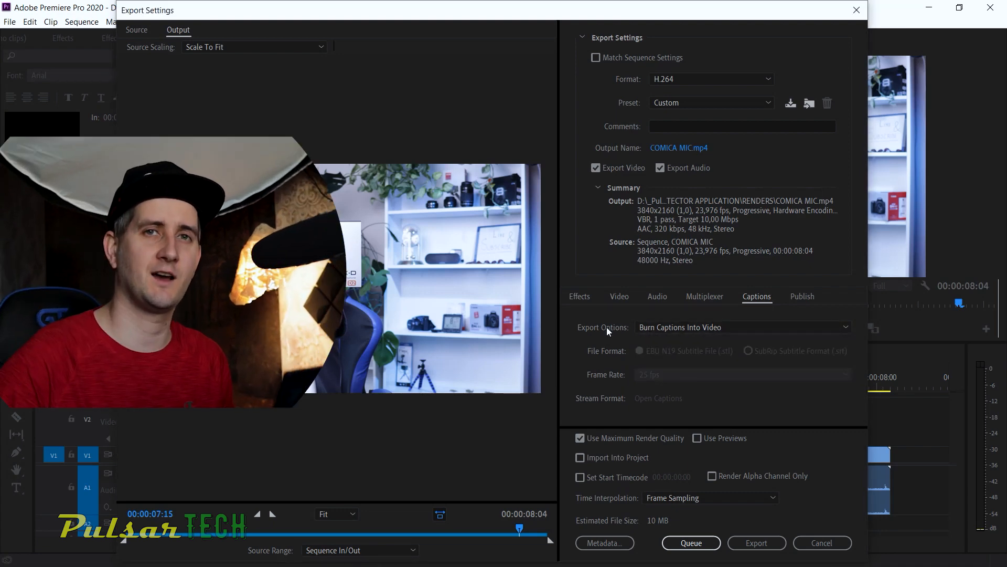